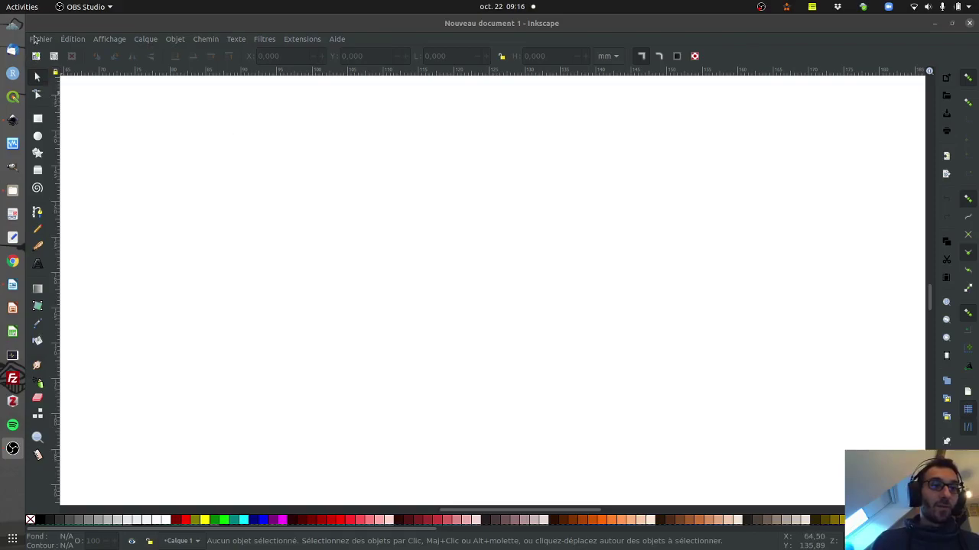
click(38, 40)
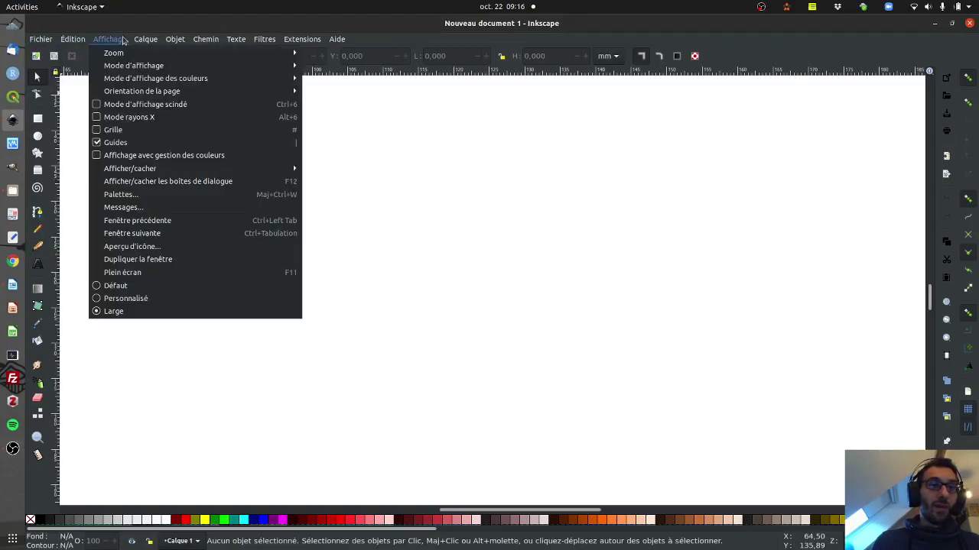
mouse_move(189, 43)
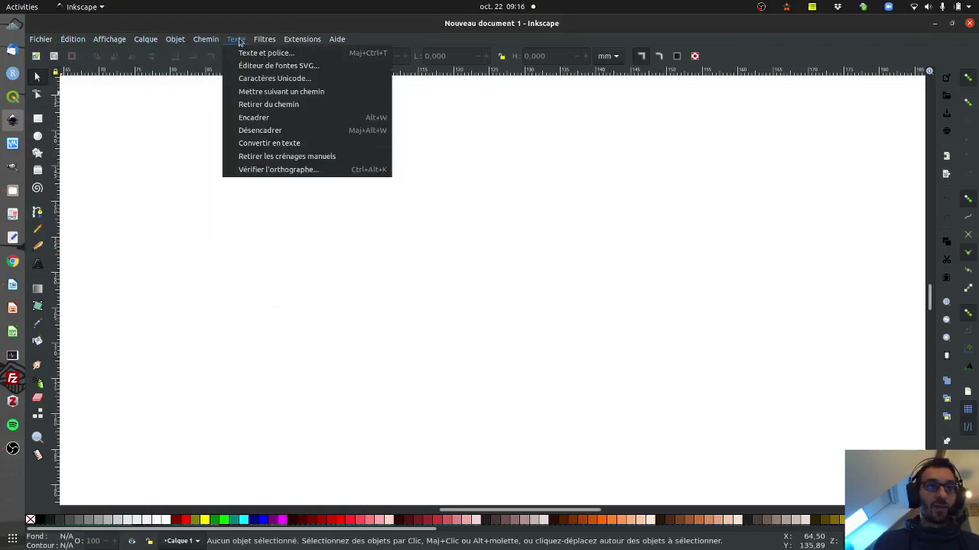
mouse_move(270, 42)
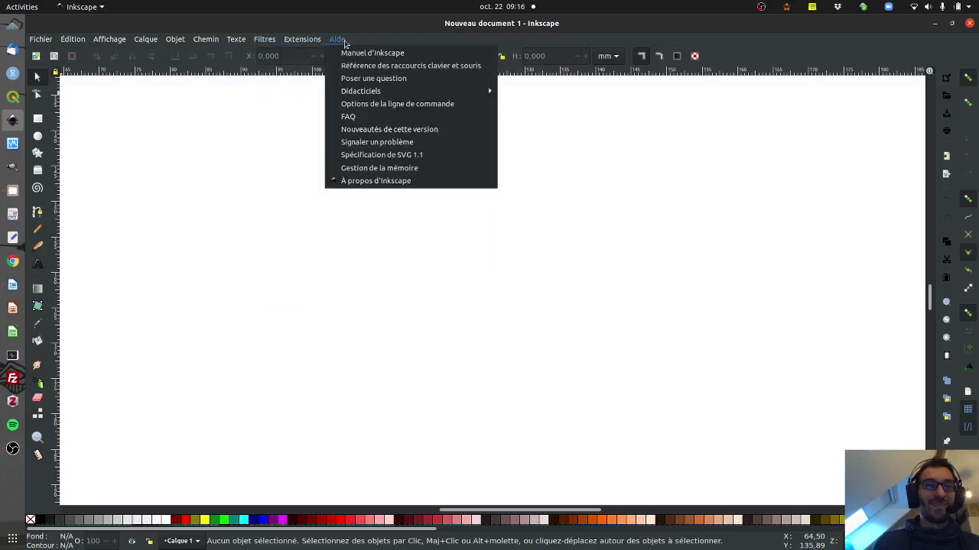
mouse_move(62, 38)
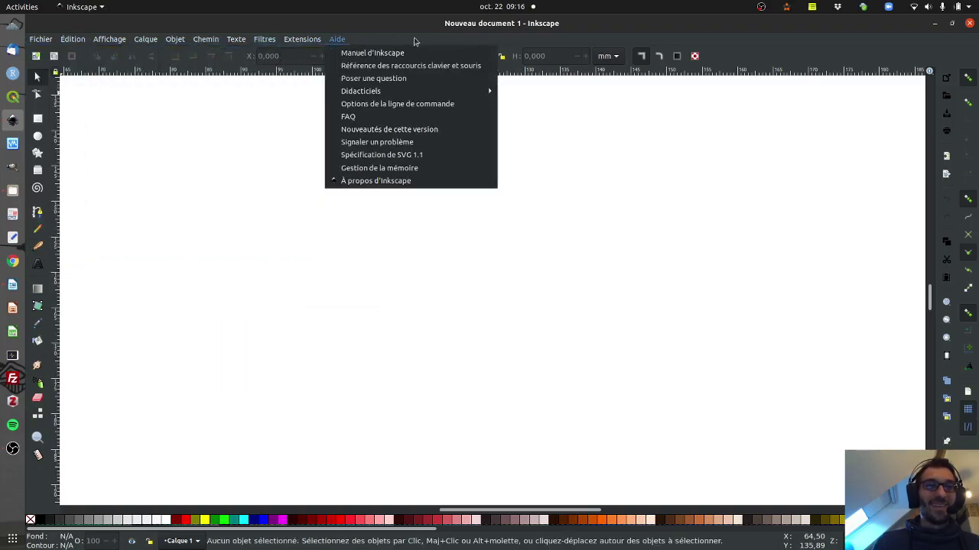
click(34, 72)
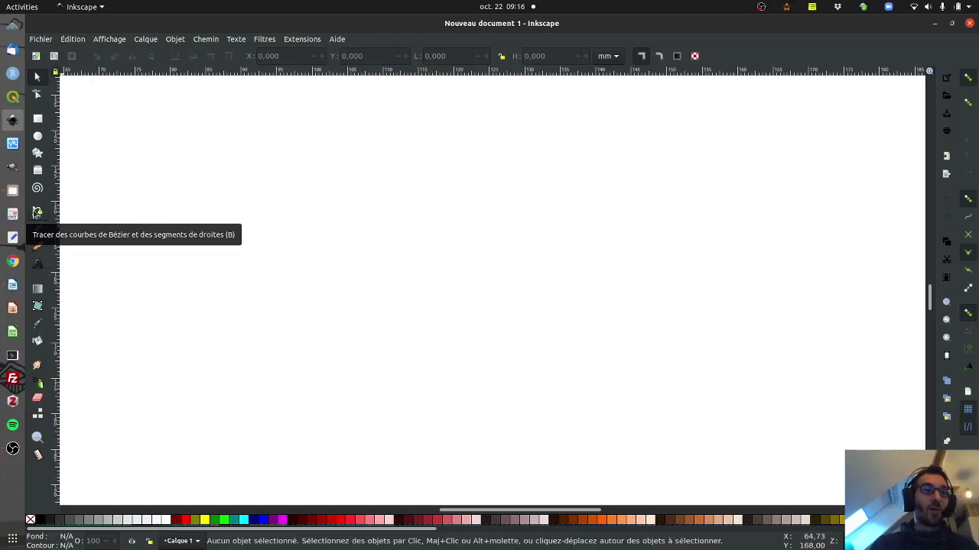
Step: Draw a closed, irregular 12-node outline of straight segments, about 42 × 26 mm, with the Bézier tool
click(36, 214)
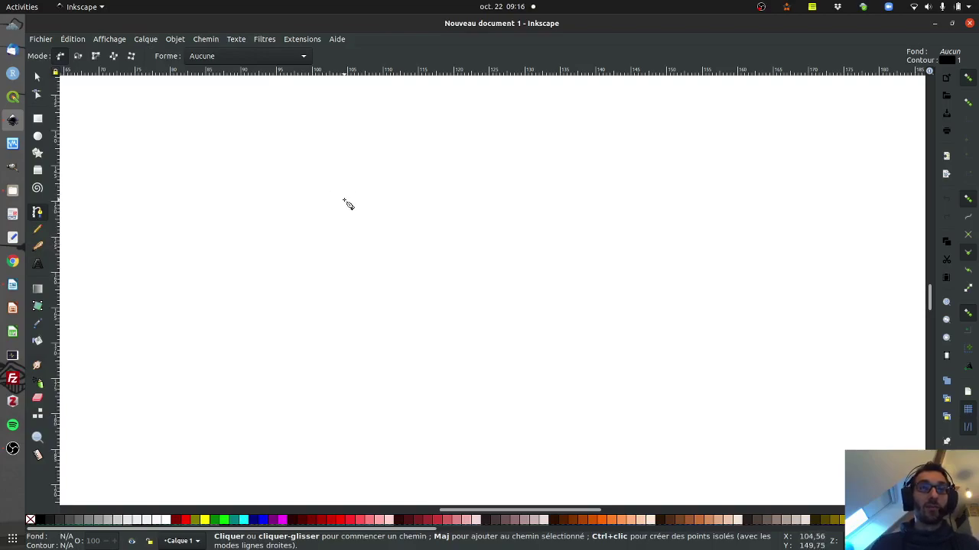
click(346, 164)
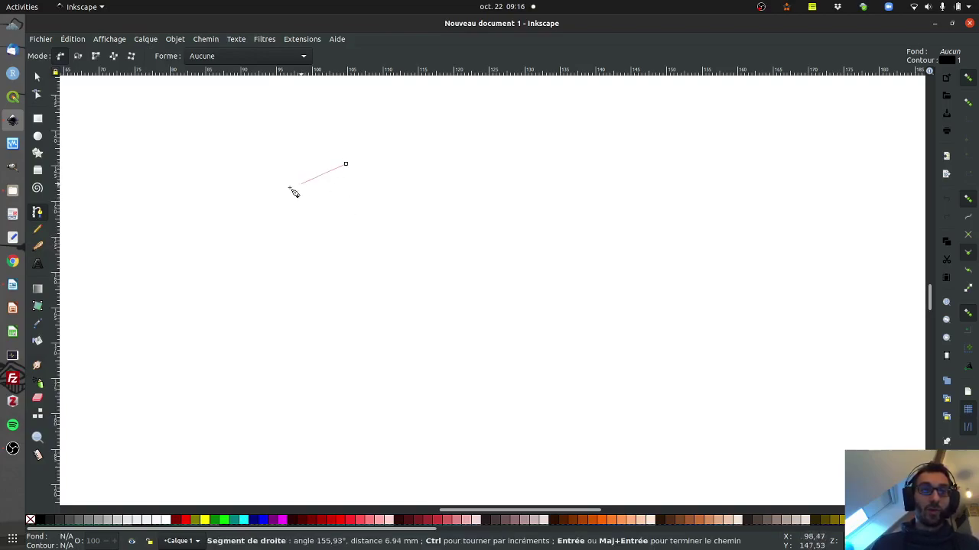
click(243, 204)
click(252, 322)
click(309, 263)
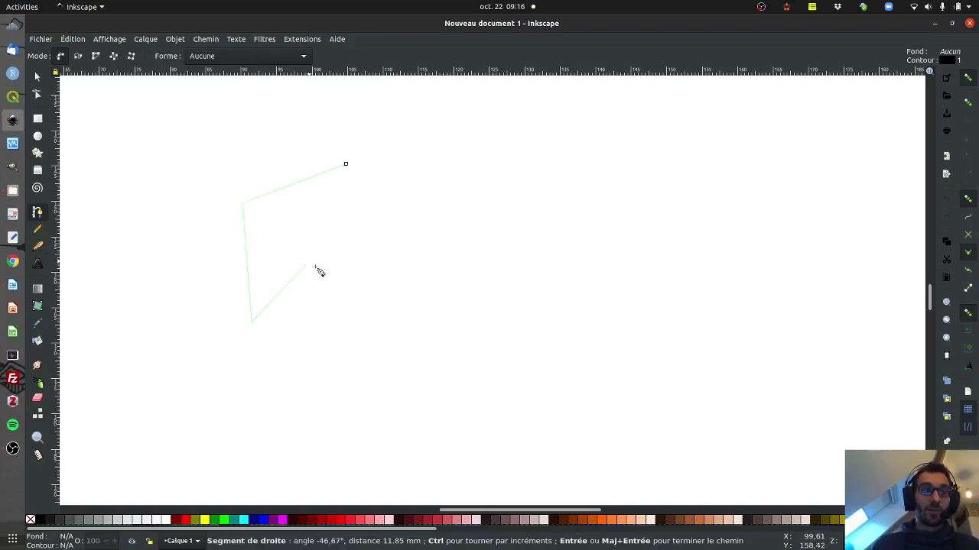
click(343, 344)
click(390, 282)
click(456, 339)
click(536, 269)
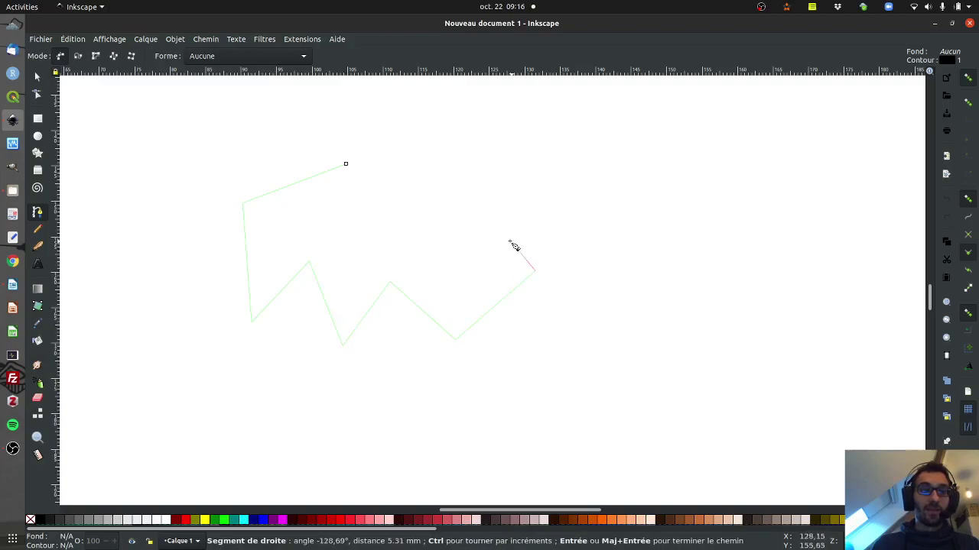
click(511, 240)
click(419, 240)
click(427, 197)
click(393, 171)
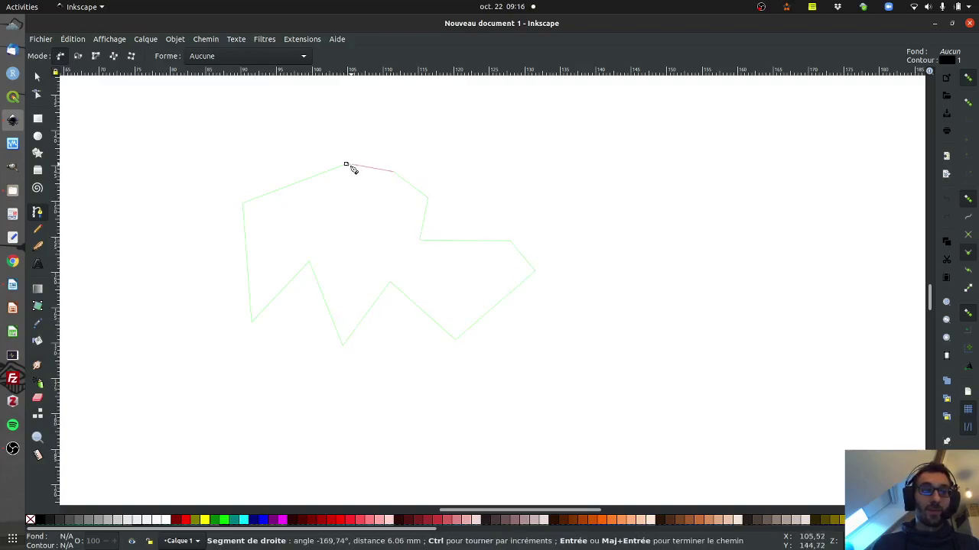
click(347, 167)
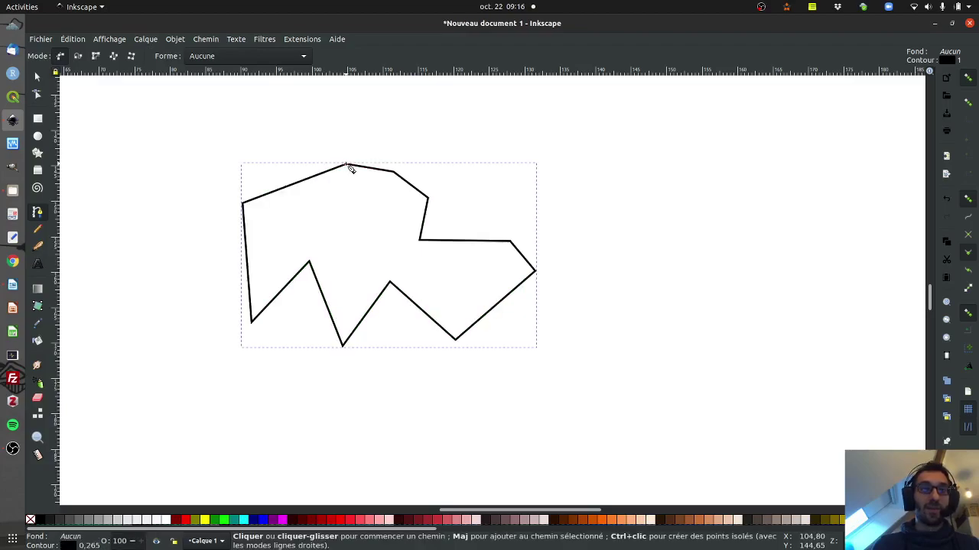
Step: Draw a closed, curved Bézier outline about 46 × 39 mm to the right of the straight-edged shape
key(alt+Tab)
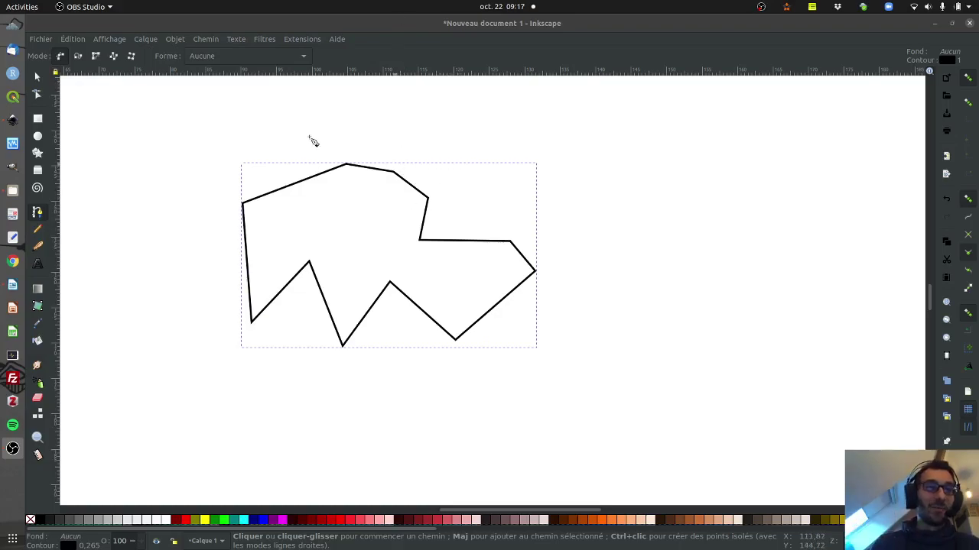
key(alt+Tab)
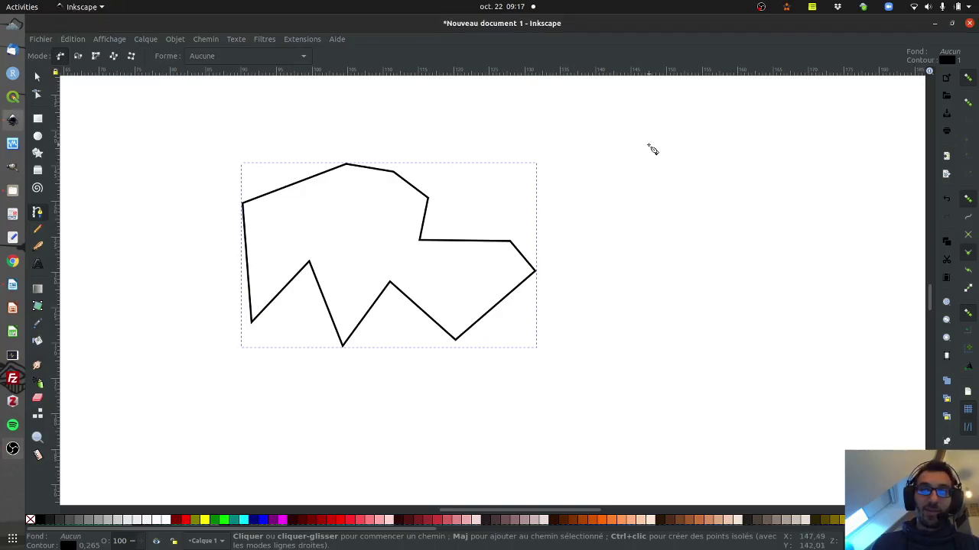
click(648, 144)
drag(710, 238, 532, 388)
drag(480, 410, 383, 379)
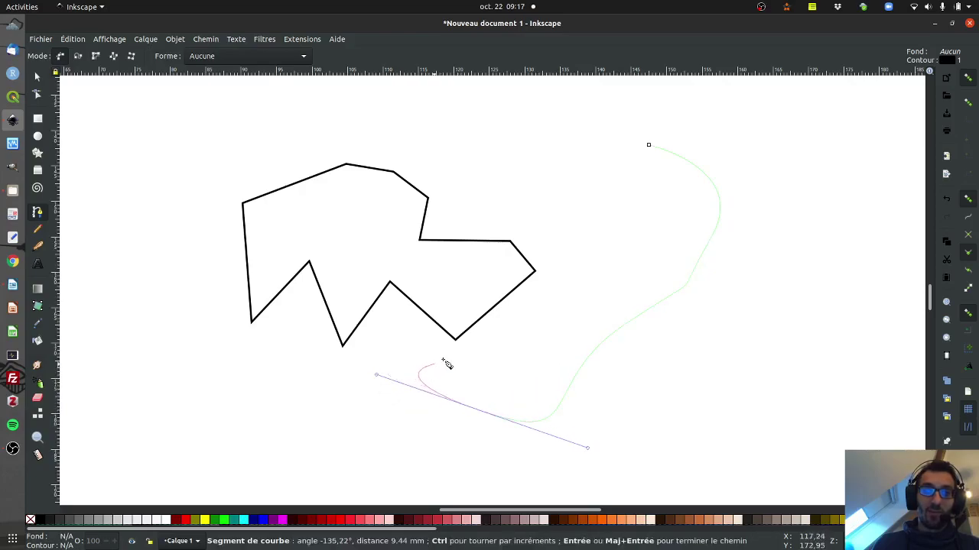
drag(532, 338, 575, 247)
drag(565, 226, 555, 136)
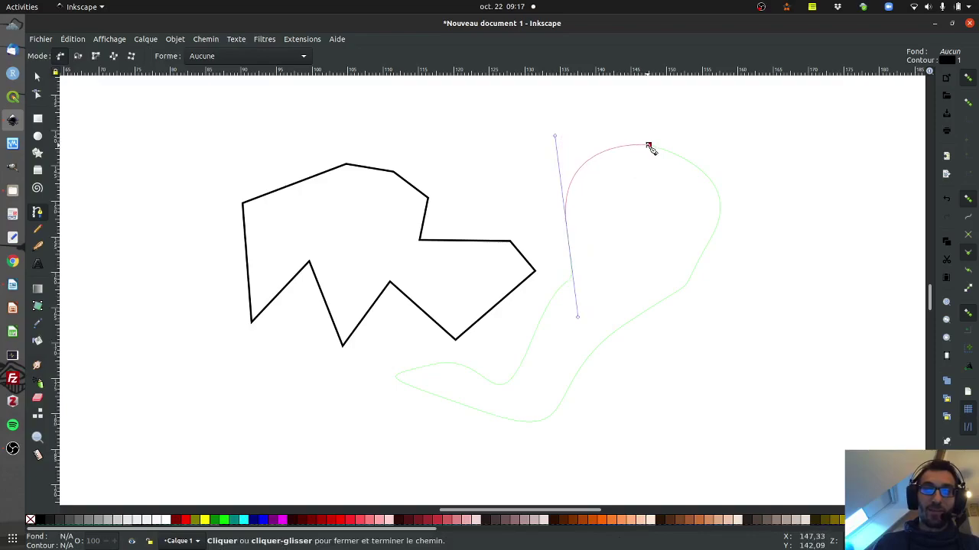
click(649, 147)
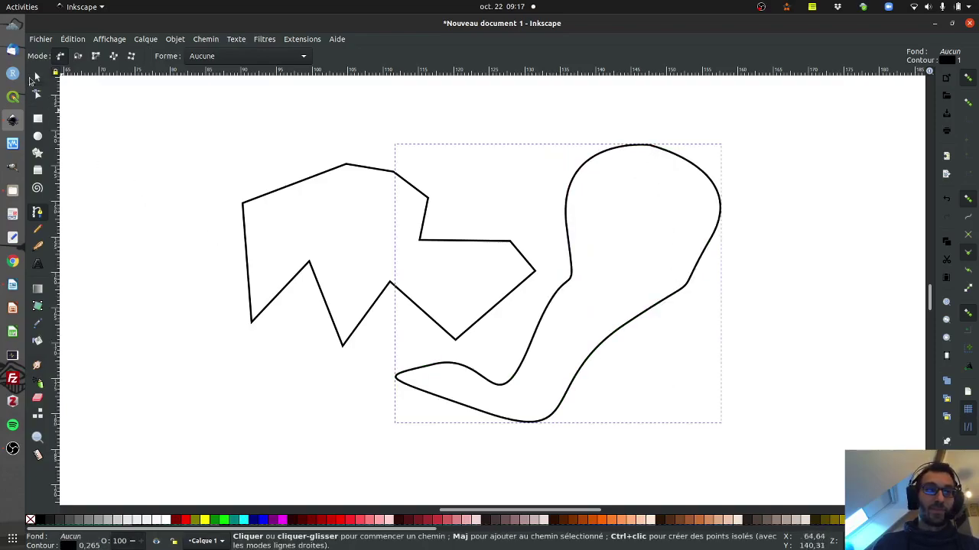
Step: Delete the curved outline, keeping only the straight-edged shape
click(35, 77)
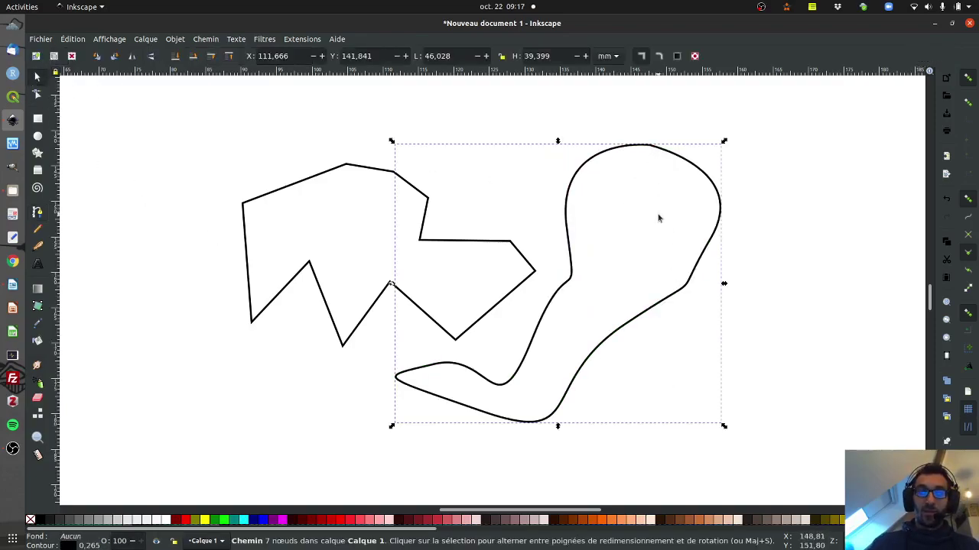
key(Delete)
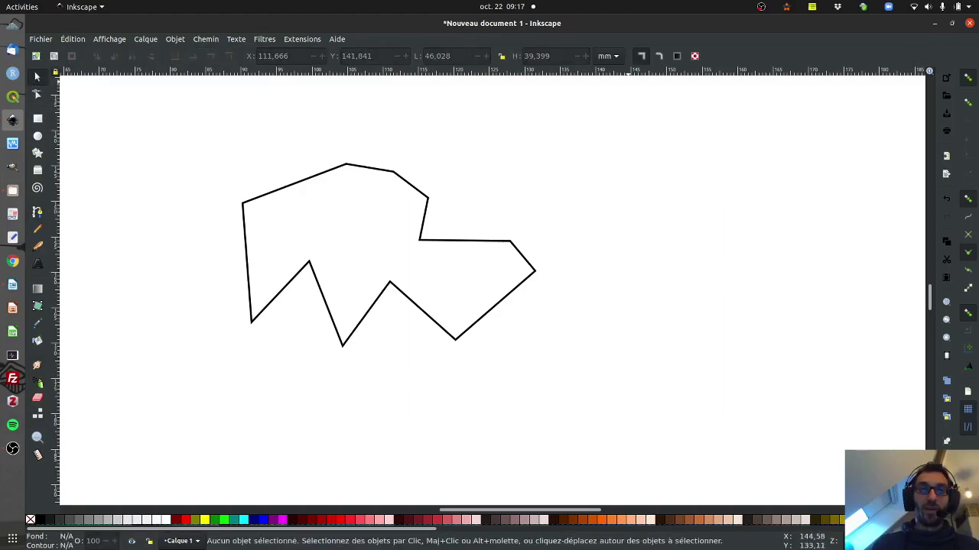
key(alt+Tab)
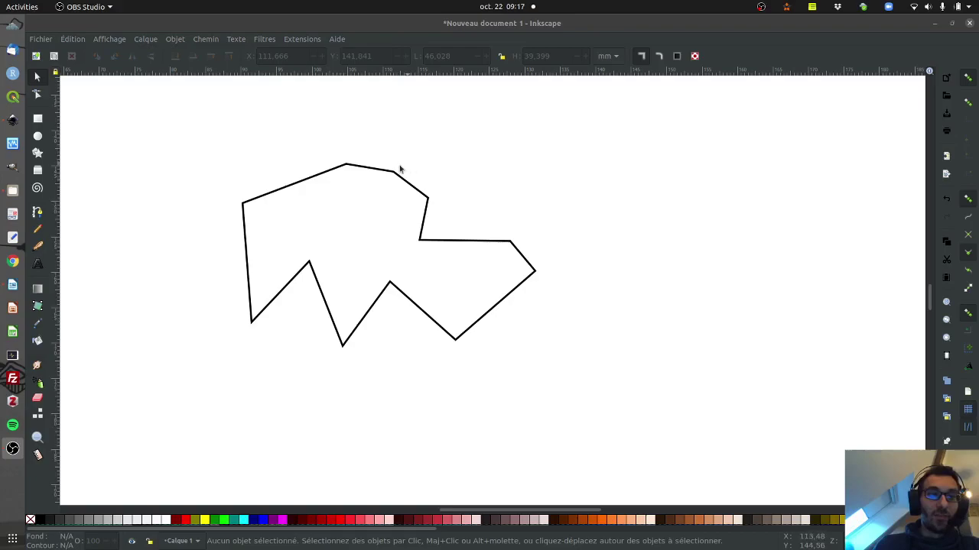
Step: Examine the upper corner of the straight-edged outline up close and select the outline
click(38, 437)
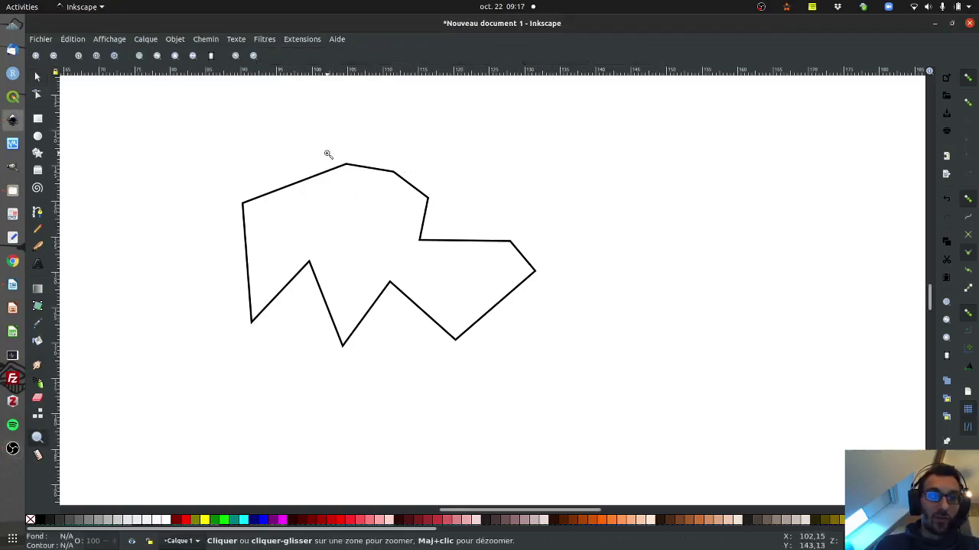
drag(327, 153, 503, 291)
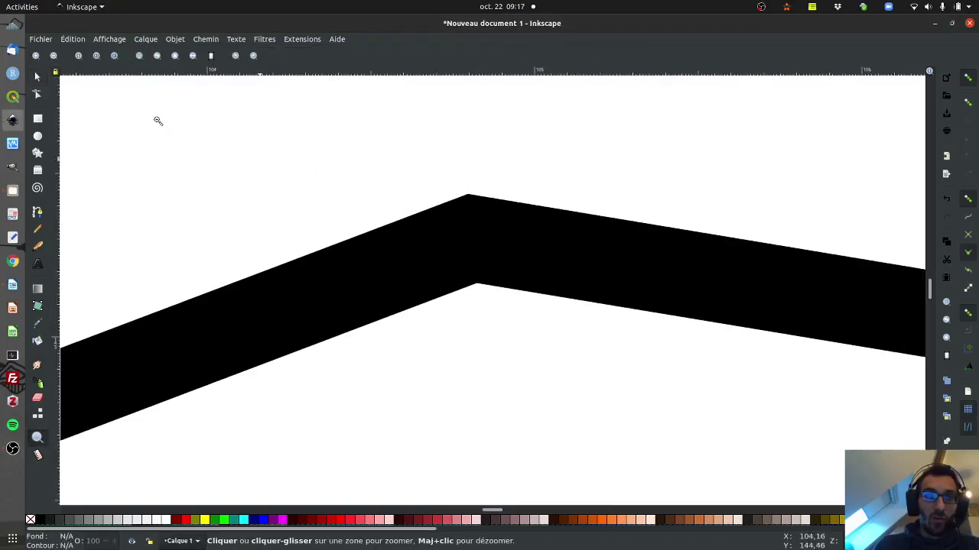
click(37, 78)
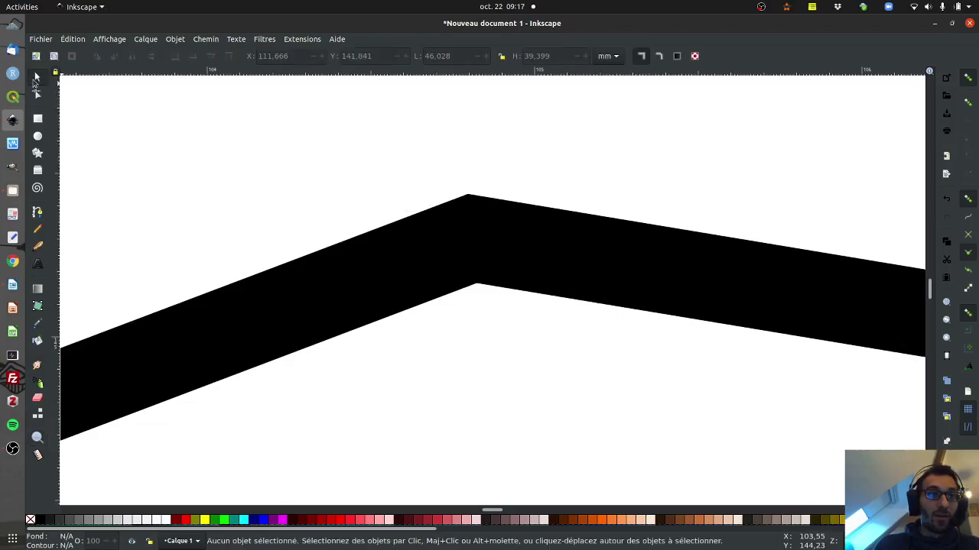
click(474, 238)
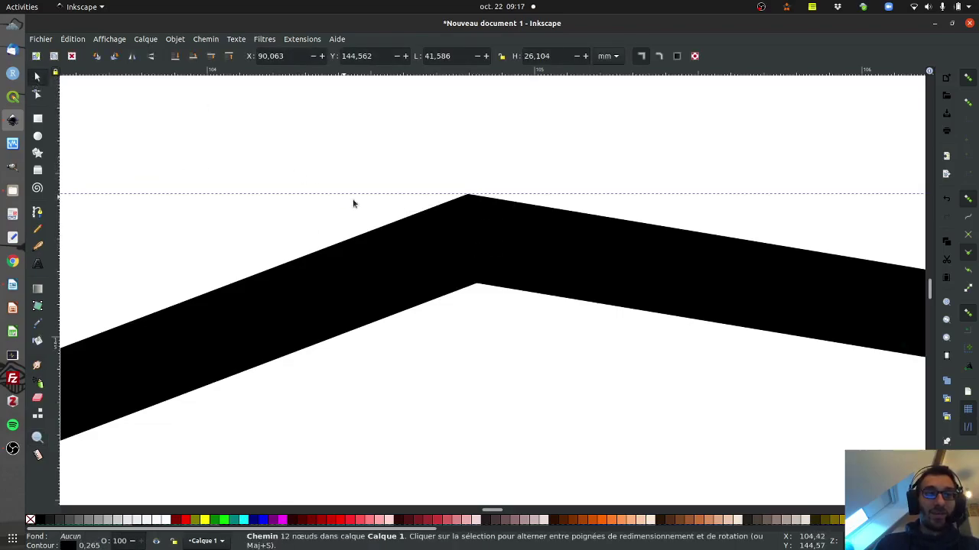
scroll(657, 210, down, 6)
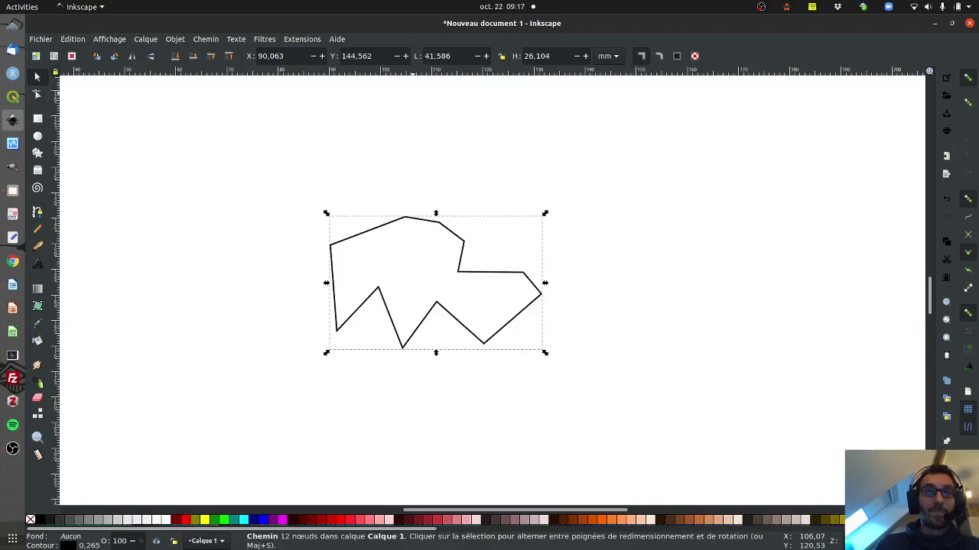
key(alt+Tab)
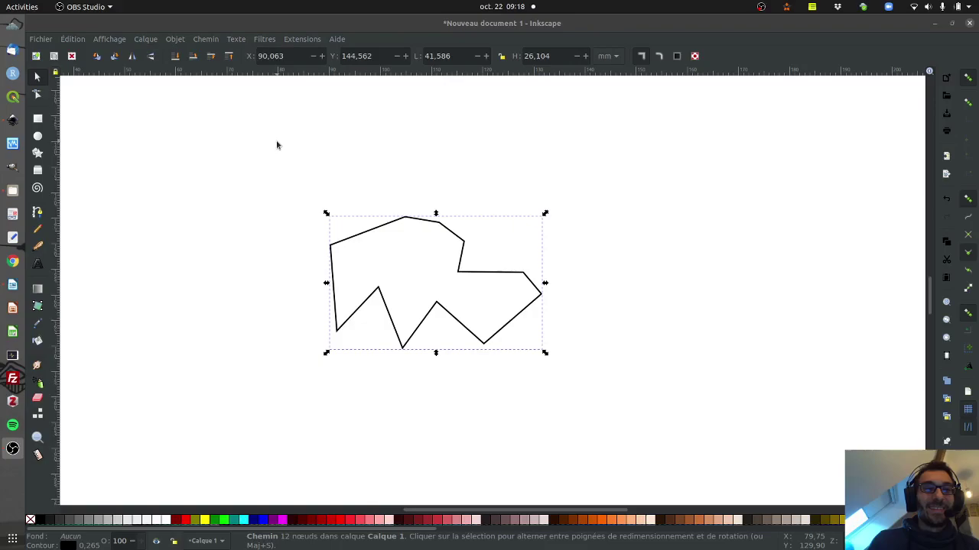
Step: Resize the straight-edged outline from its top edge and both upper corners to about 78 × 33 mm
click(38, 80)
click(419, 259)
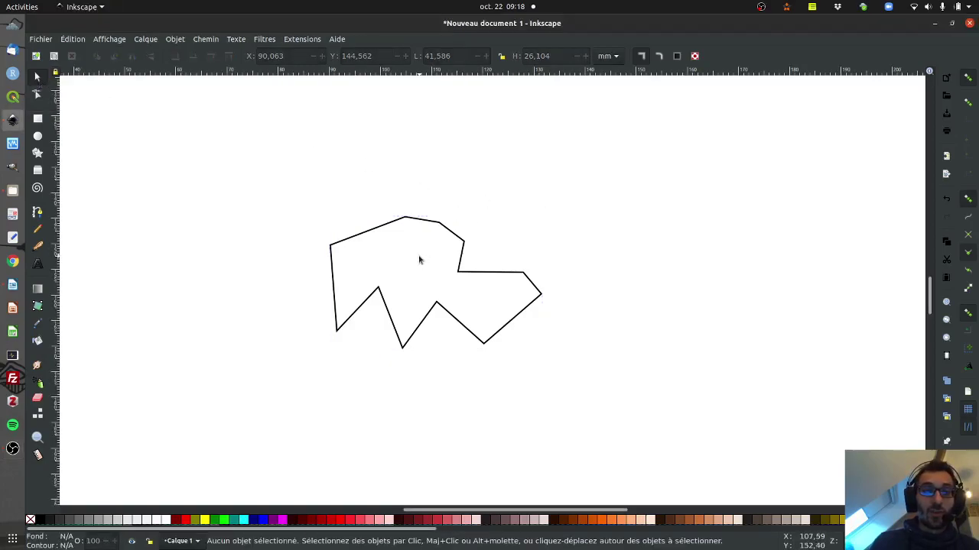
click(443, 225)
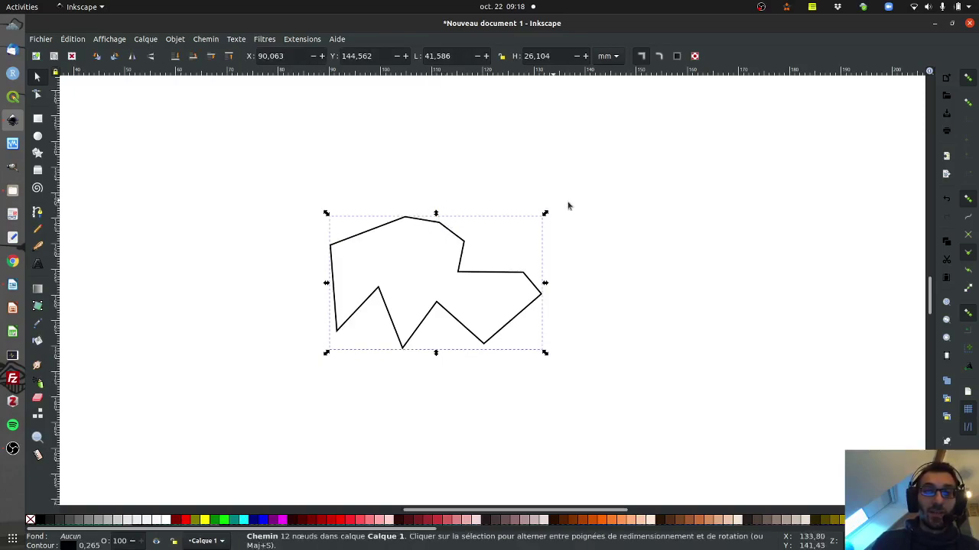
drag(436, 212, 439, 234)
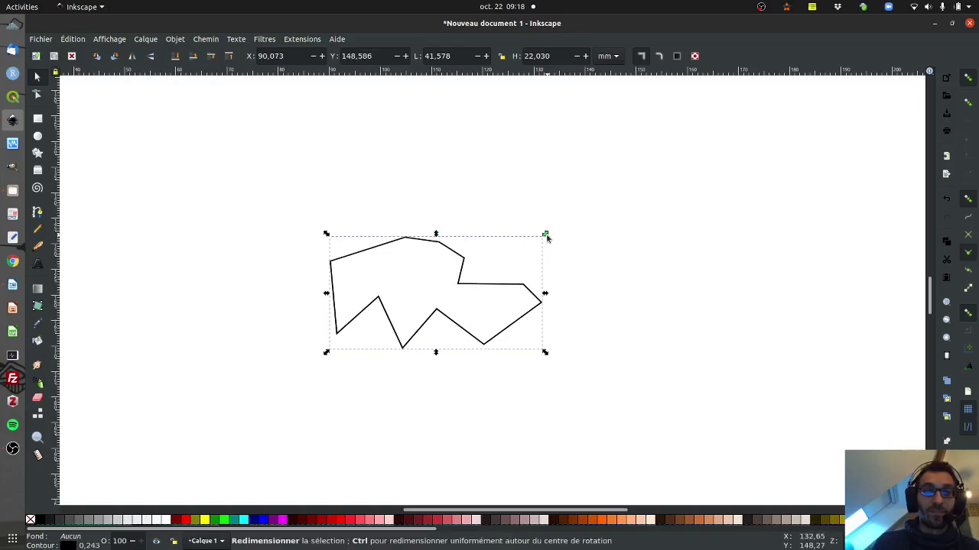
drag(546, 234, 639, 221)
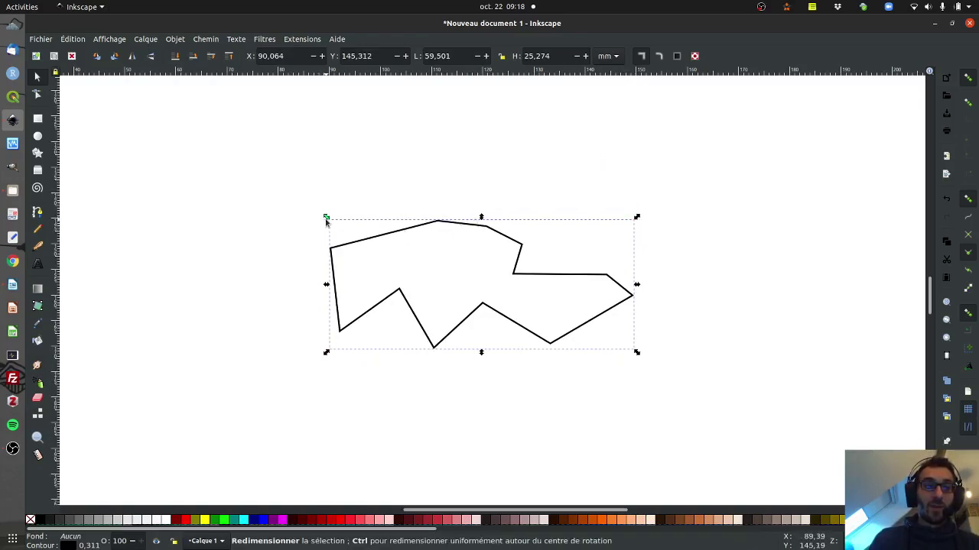
drag(326, 220, 234, 177)
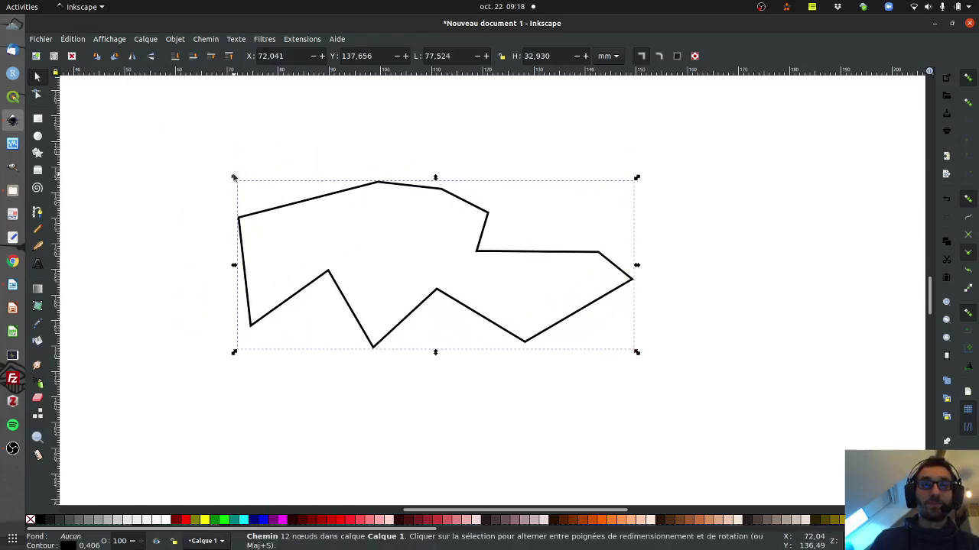
Step: Rotate the outline counterclockwise about its centre and deselect it
click(445, 193)
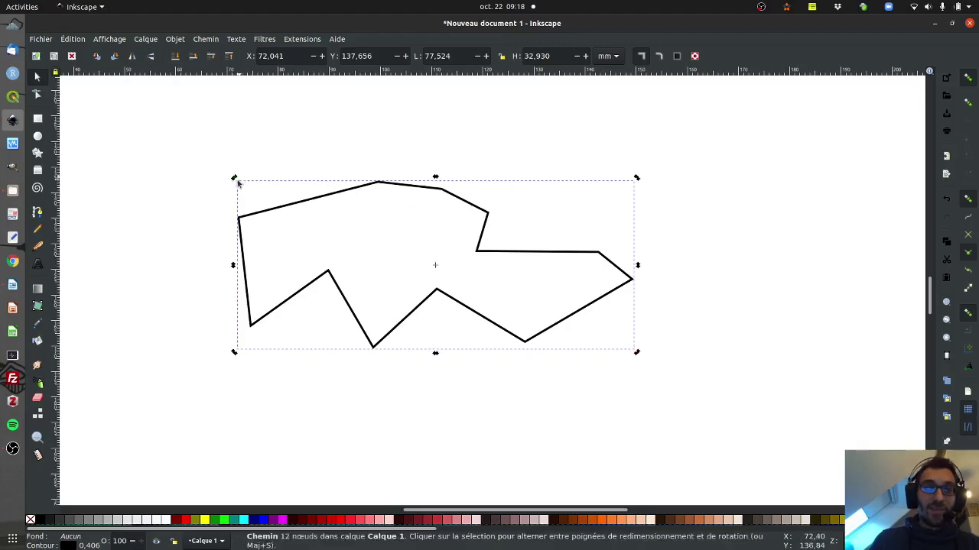
drag(234, 179, 342, 262)
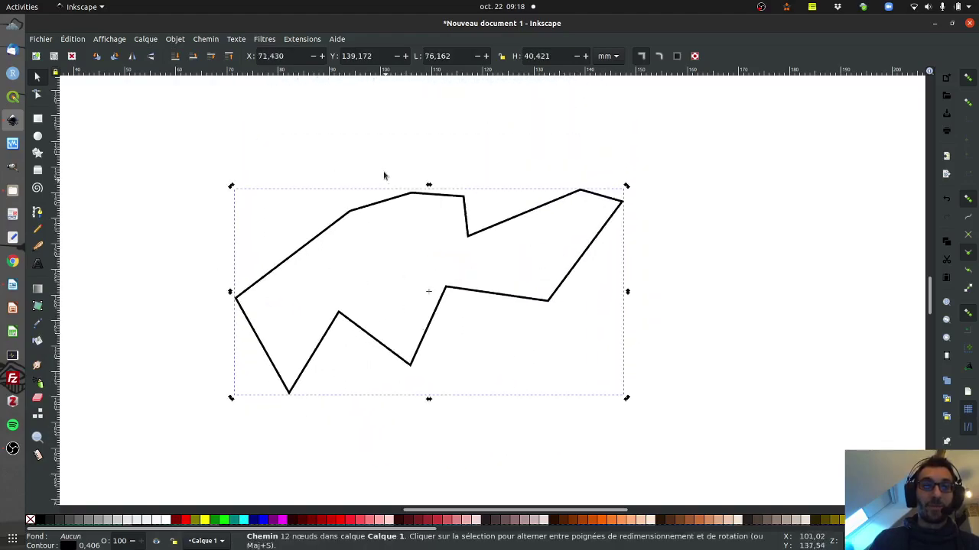
click(382, 147)
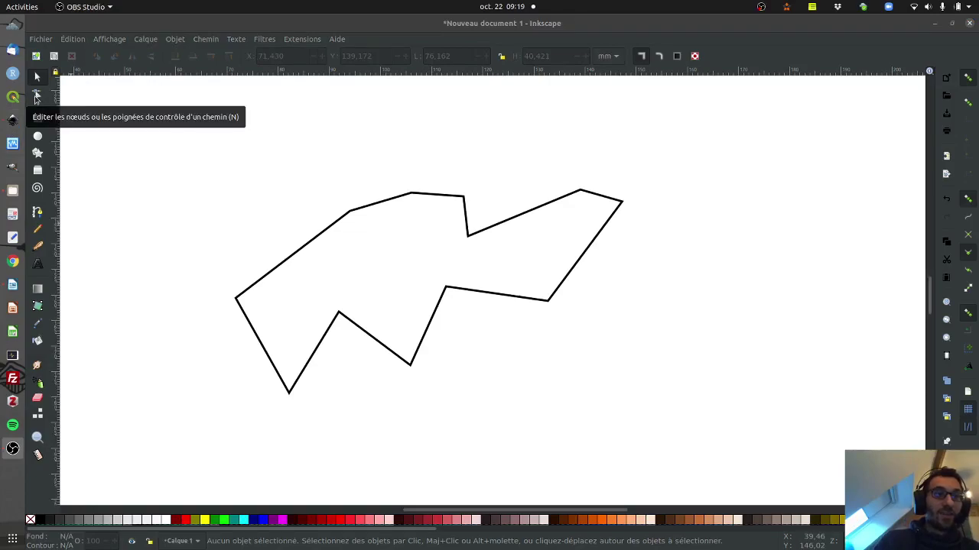
Step: Edit the outline's nodes, moving the upper-left node up to about (80, 132) mm and reshaping the three lower-left nodes into a rounded side
click(36, 95)
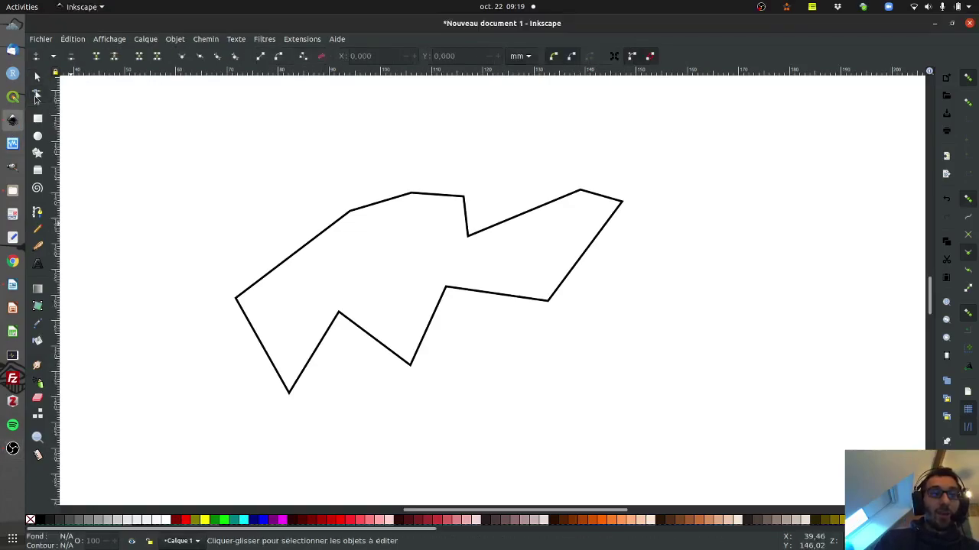
click(428, 195)
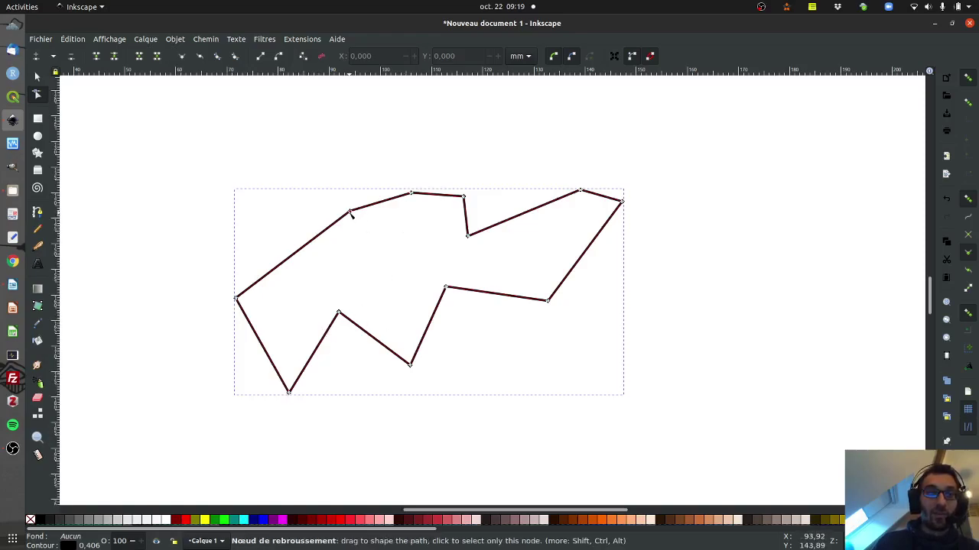
drag(350, 211, 279, 154)
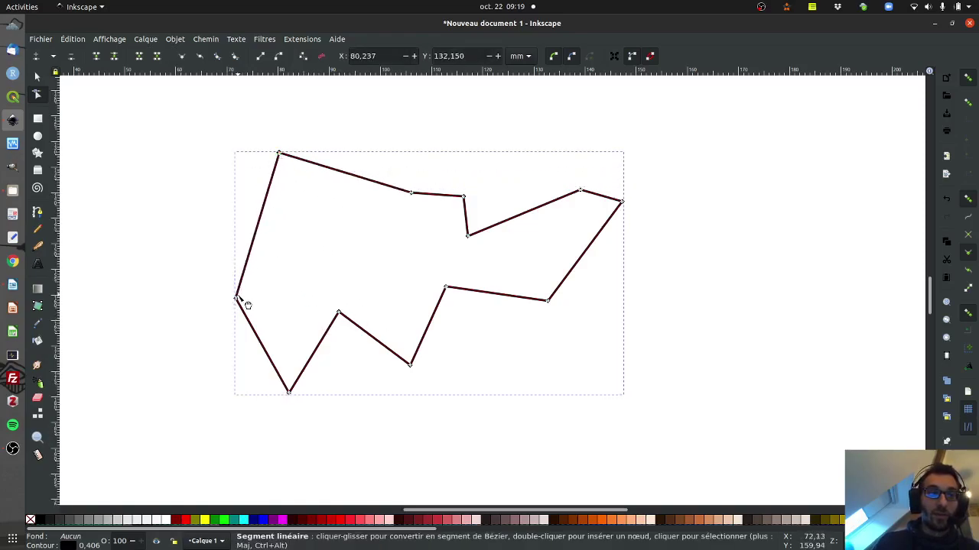
drag(237, 298, 269, 261)
drag(291, 396, 336, 353)
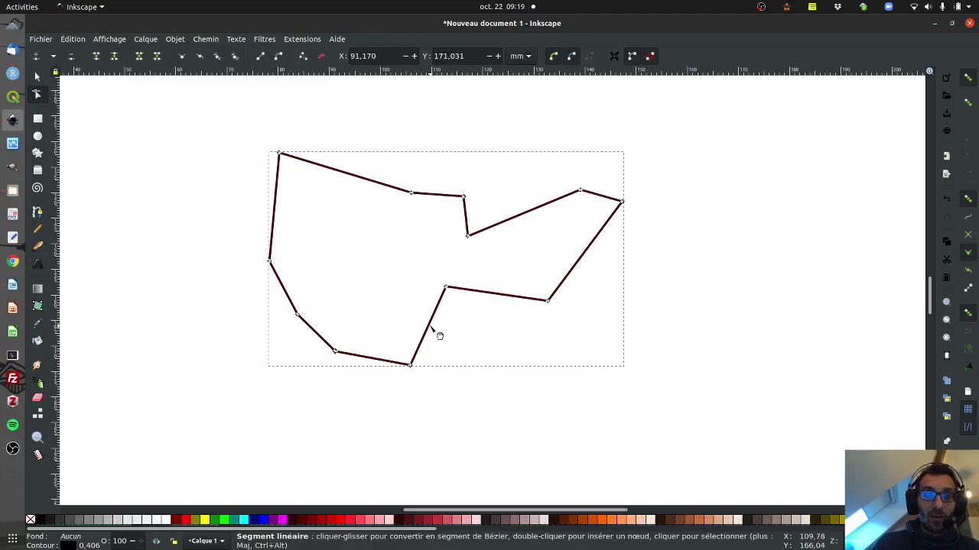
Step: Insert two nodes on the segment rising from the bottom node and move them and the adjoining corner node outward to extend the lower edge
click(439, 336)
double_click(430, 327)
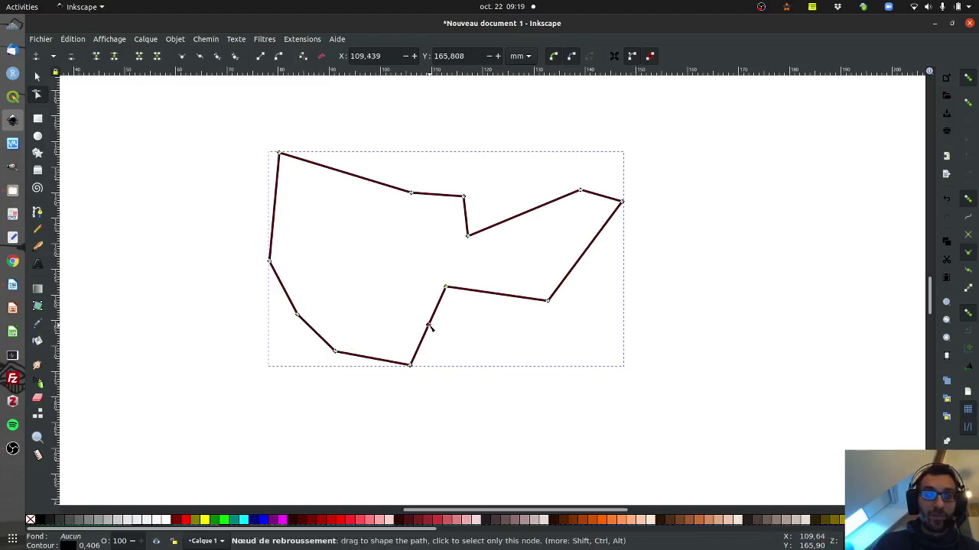
drag(430, 327, 472, 386)
double_click(444, 355)
click(446, 289)
key(Delete)
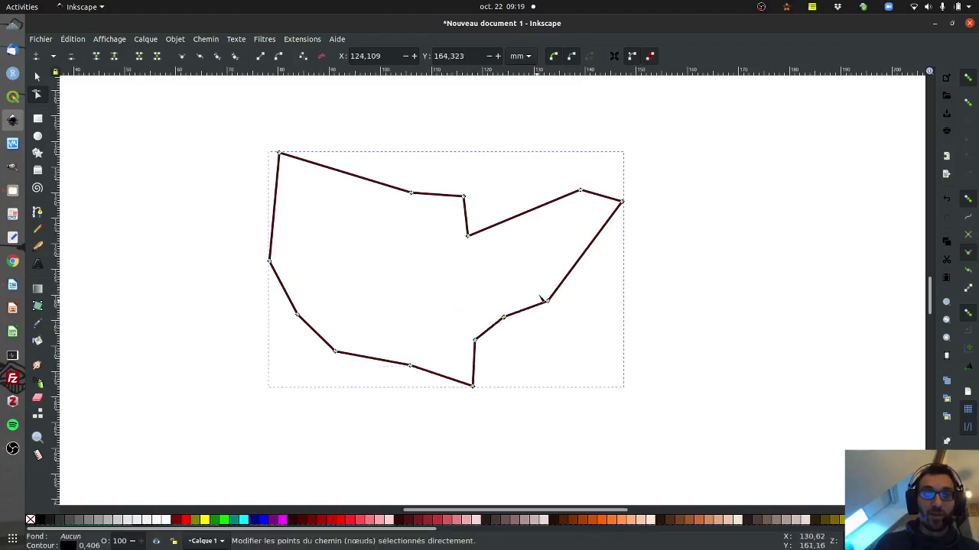
Step: Move the two nodes below the pointed tip up and inward, and raise the upper notch node to flatten the top edge
drag(552, 307, 545, 284)
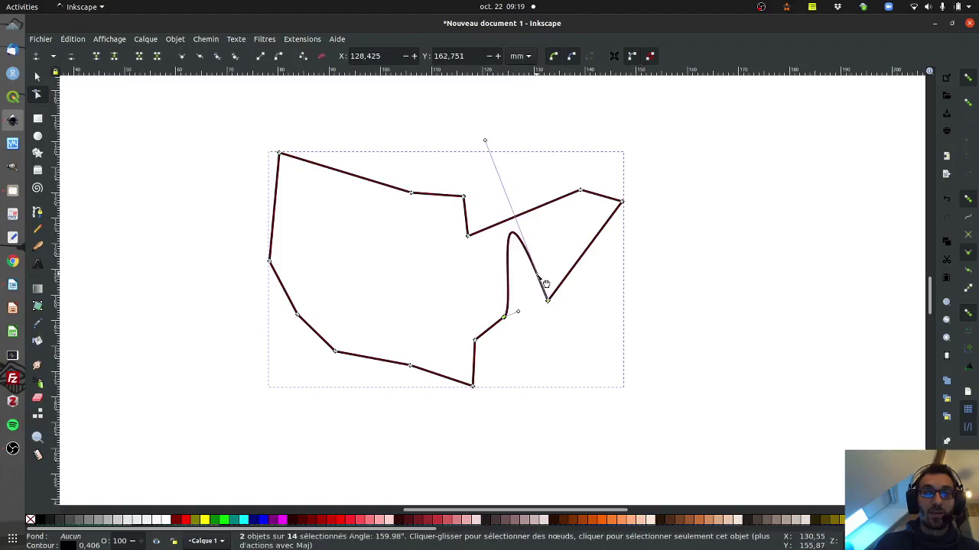
key(ctrl+z)
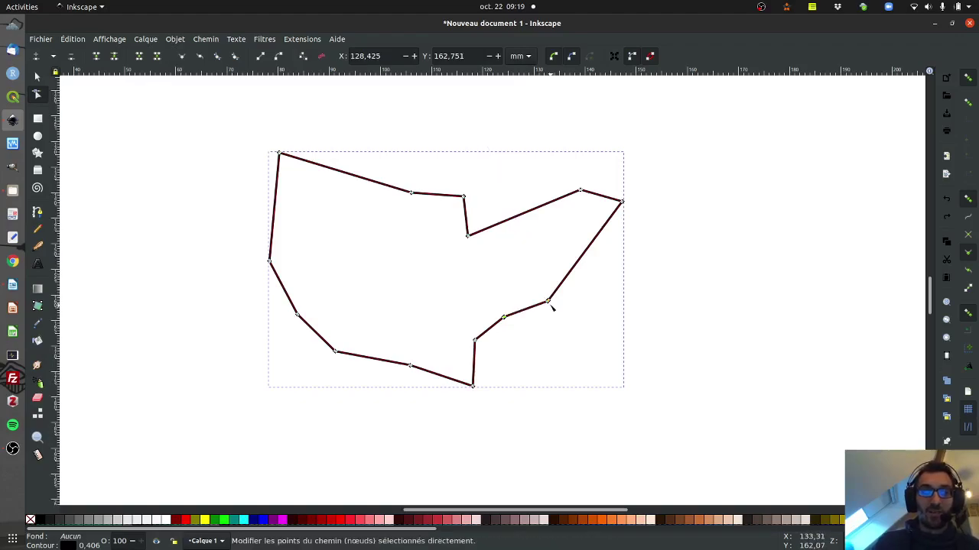
drag(549, 306, 518, 278)
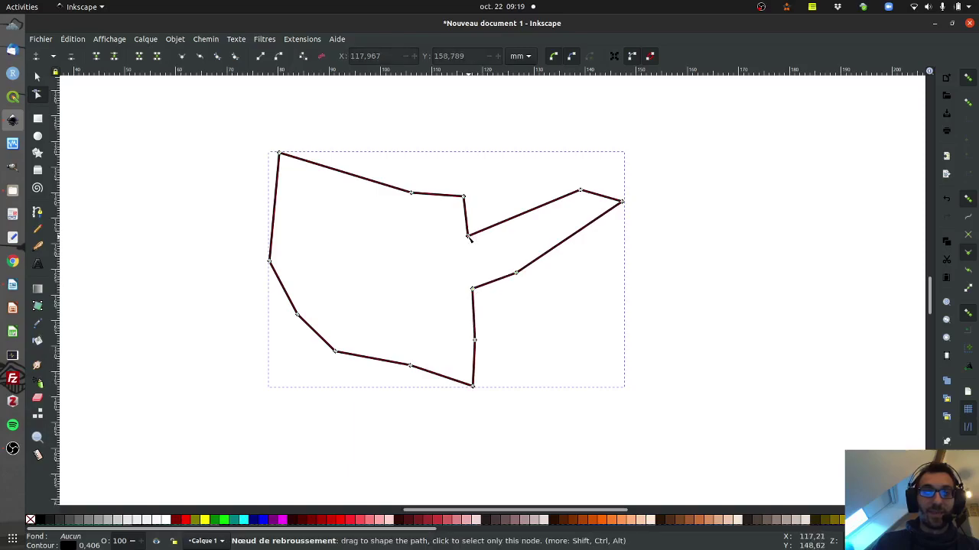
drag(469, 235, 497, 184)
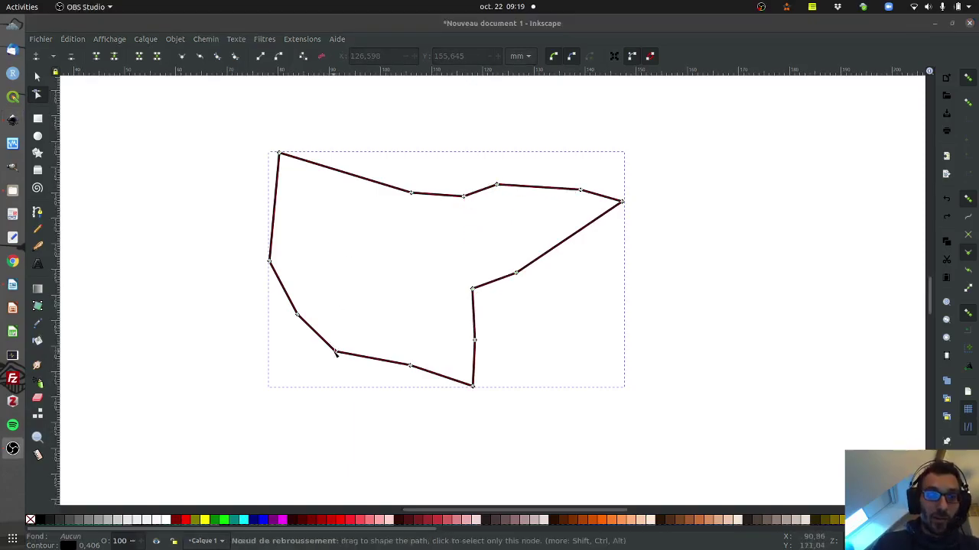
Step: Delete the node at the lower-left bend and finish editing nodes with the whole shape selected
click(335, 354)
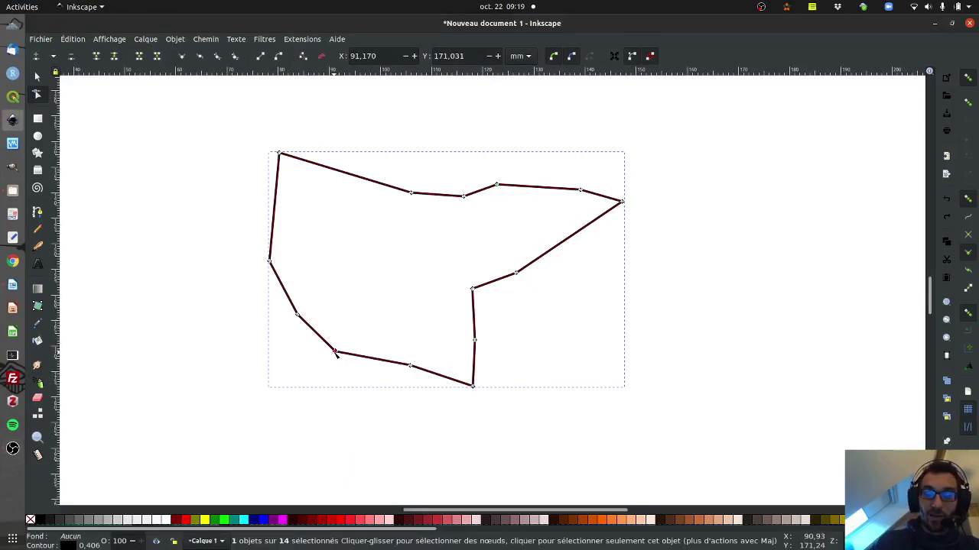
key(Delete)
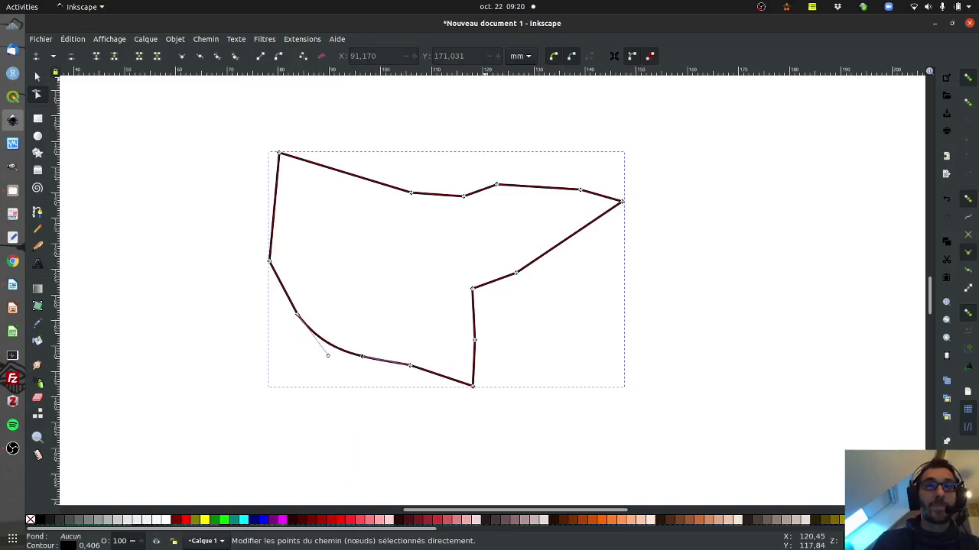
key(s)
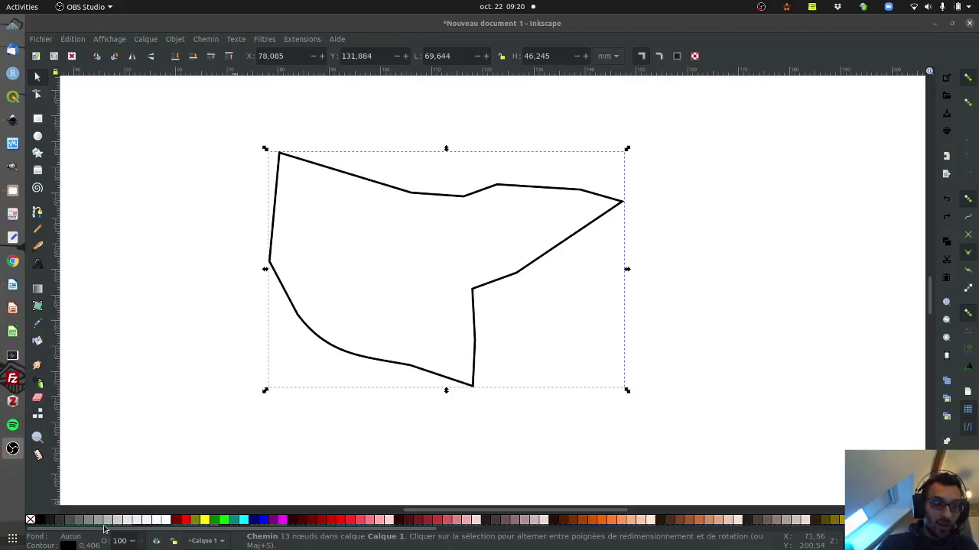
Step: Fill the shape with orange #FF6600 and change the fill's RGB red value to 163
click(350, 521)
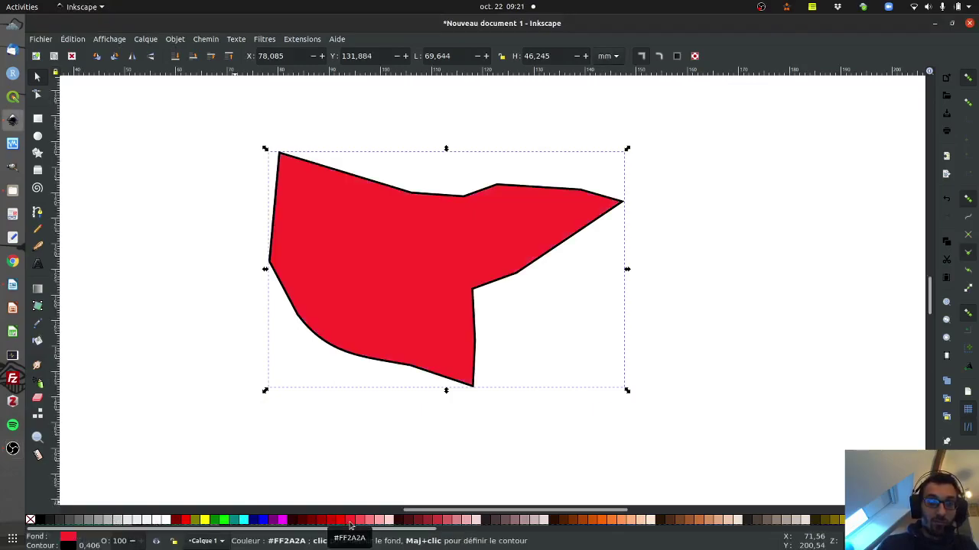
click(604, 521)
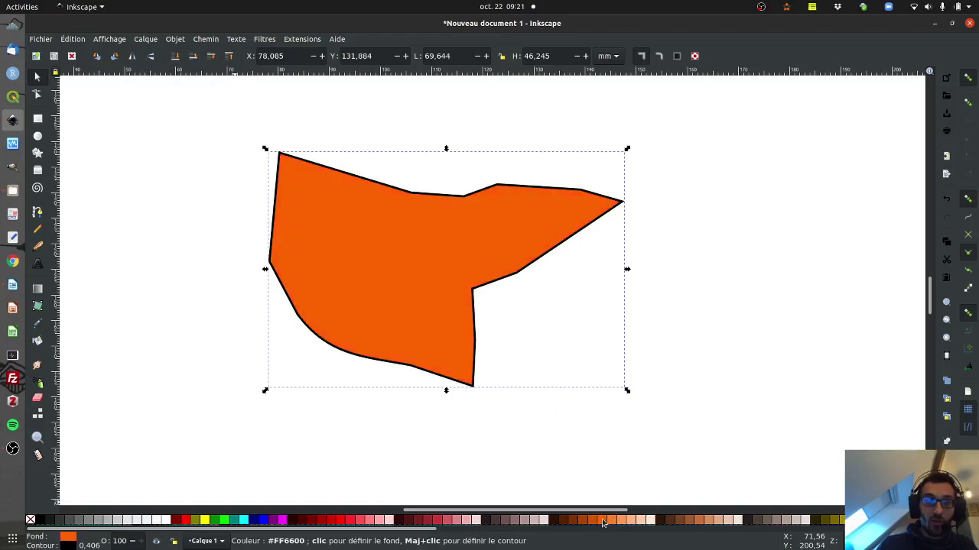
click(66, 546)
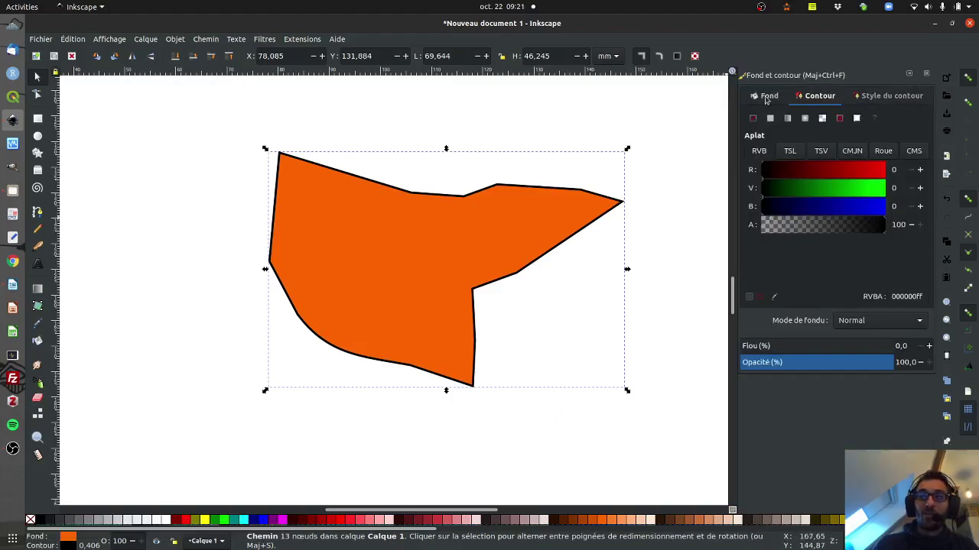
click(774, 99)
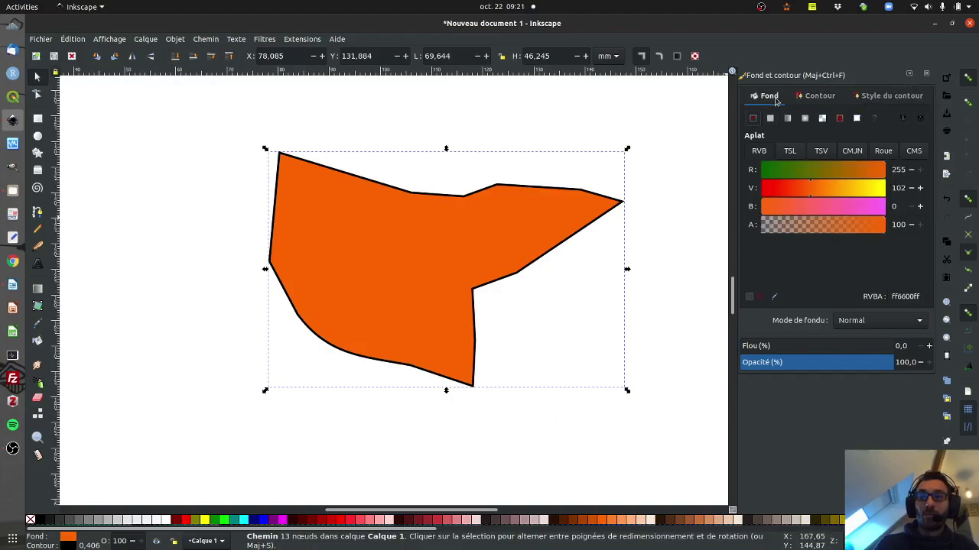
click(785, 179)
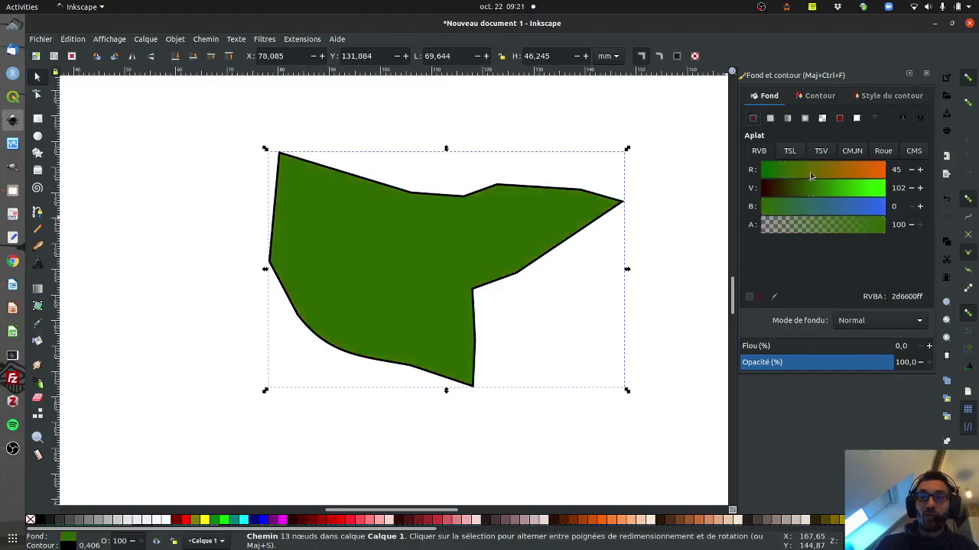
click(812, 176)
click(841, 176)
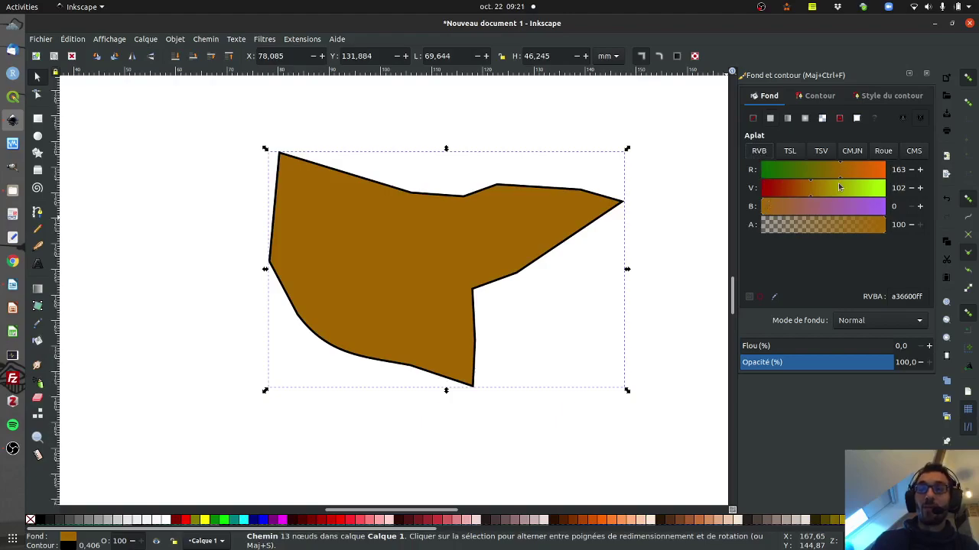
Step: Compare the fill's values in the TSL, CMJN and RVB colour models
click(791, 152)
click(849, 151)
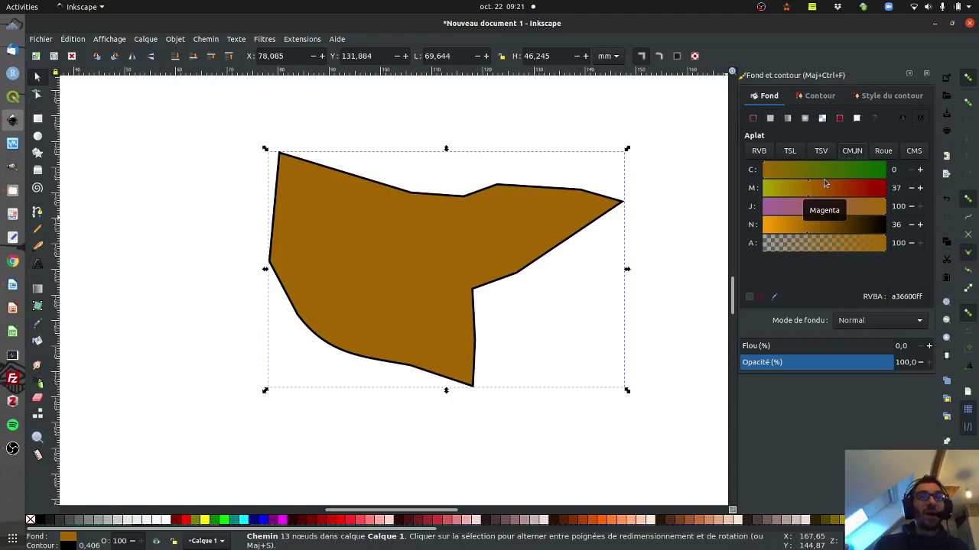
click(761, 152)
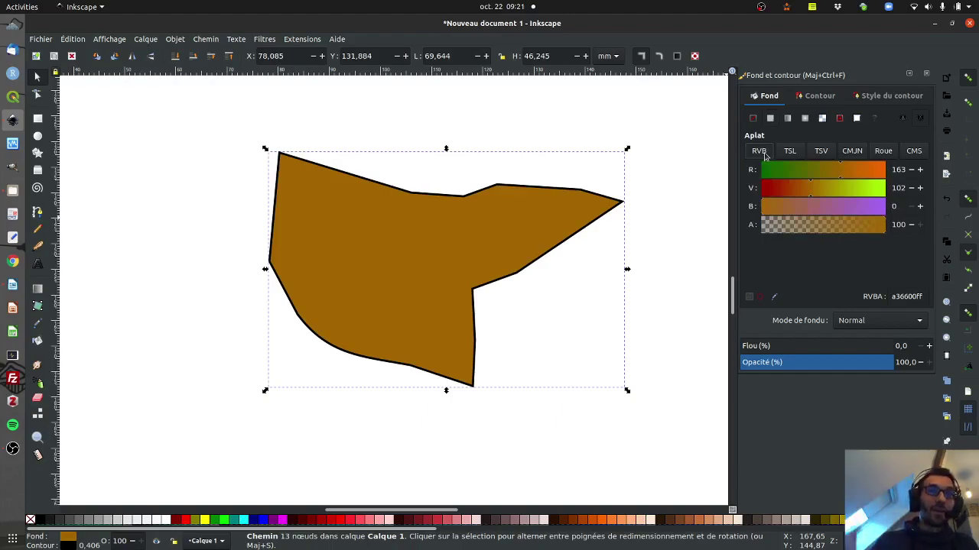
click(858, 155)
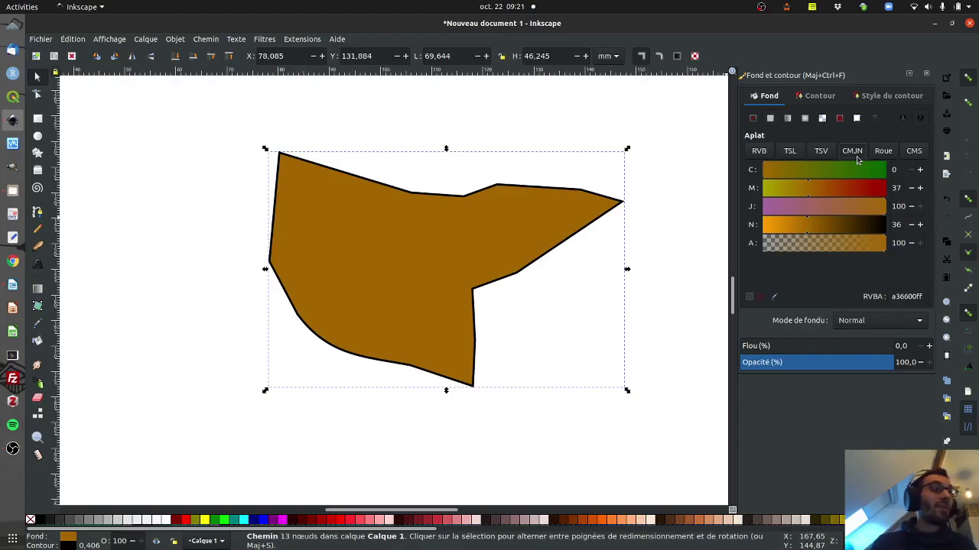
click(758, 152)
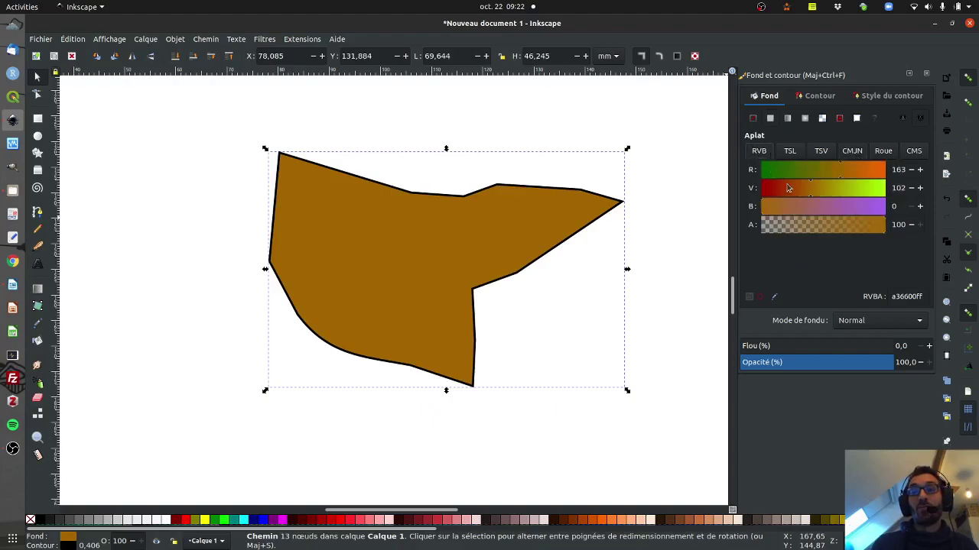
Step: Set the fill's CMYK magenta to 69 and yellow to 62, and shift its hue to dark blue (1b286eff) on the colour wheel
click(860, 153)
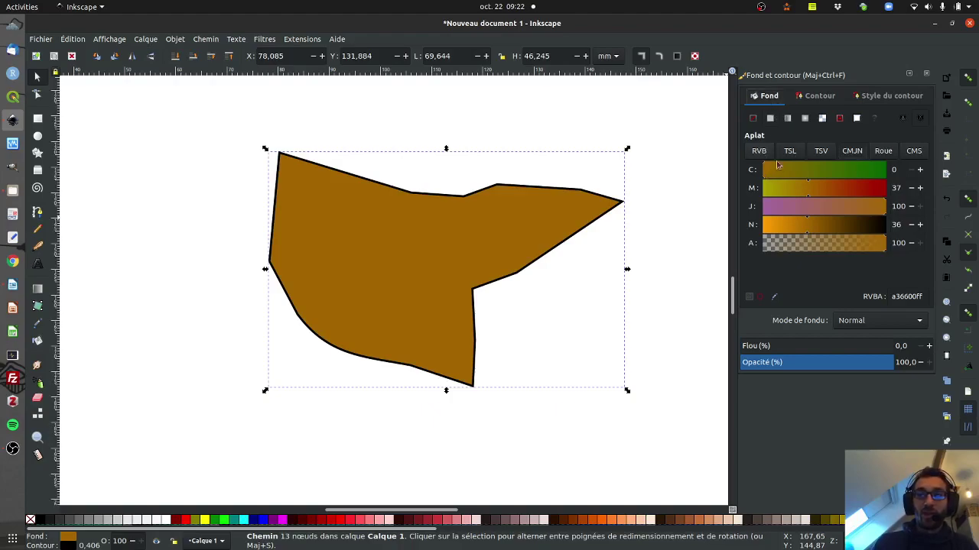
click(847, 188)
click(840, 206)
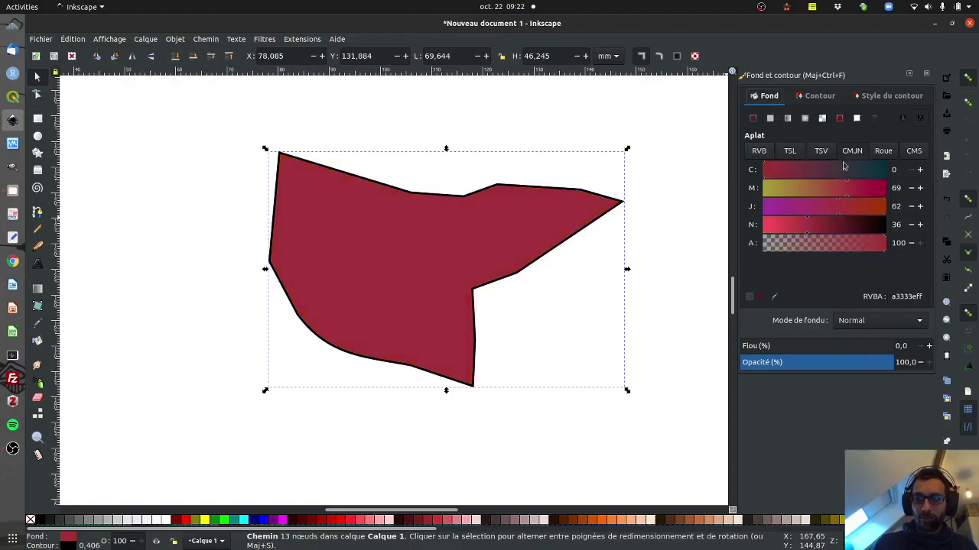
click(882, 151)
mouse_move(844, 219)
mouse_down()
mouse_move(874, 215)
mouse_move(801, 185)
mouse_move(808, 253)
mouse_up()
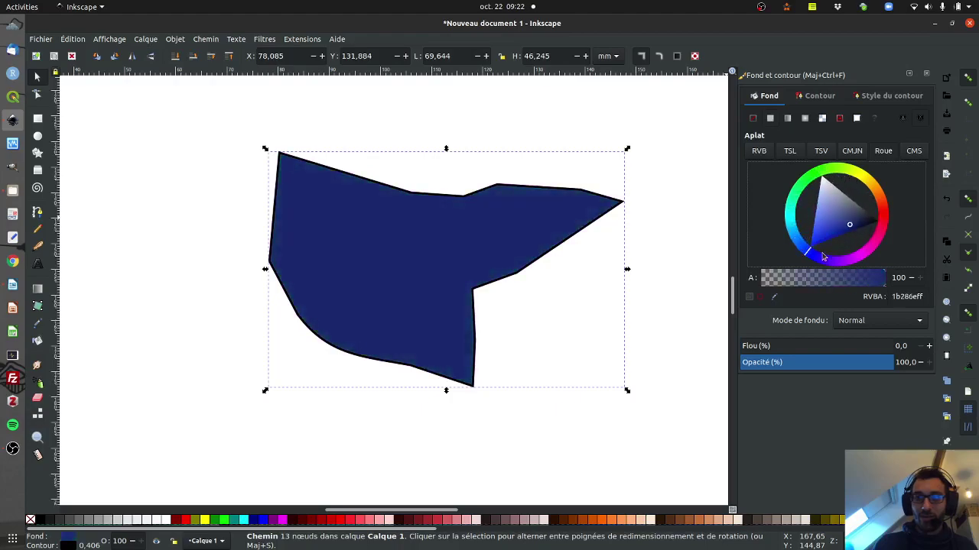
Step: Set the shape's stroke colour to pure red (ff0000ff)
click(819, 96)
drag(813, 171, 891, 172)
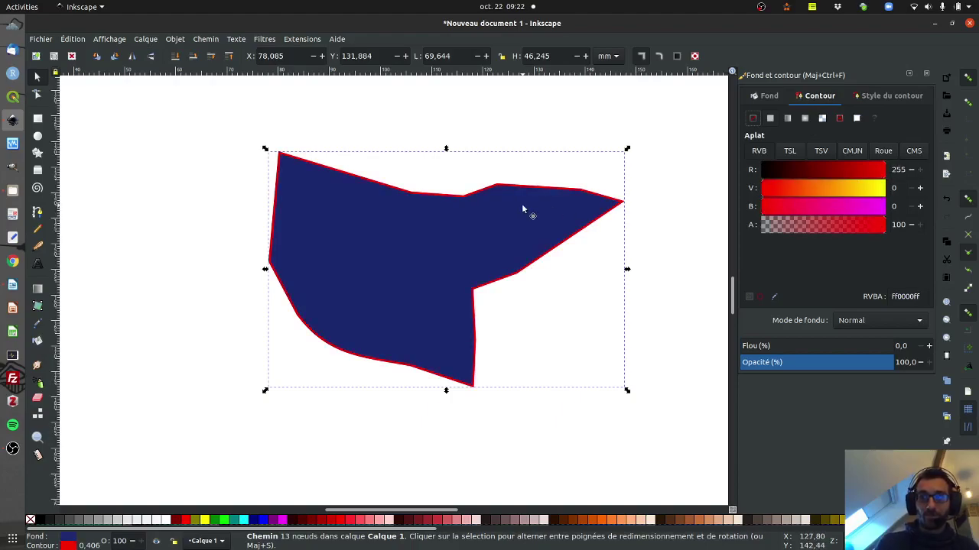
Step: Increase the shape's stroke width to 3.906 mm and give it round joins
click(885, 98)
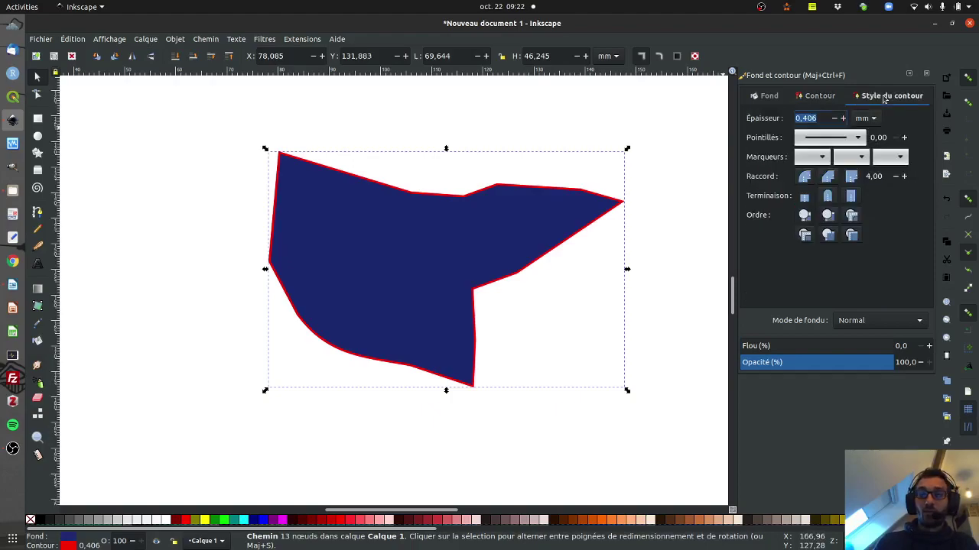
click(843, 118)
scroll(843, 118, up, 20)
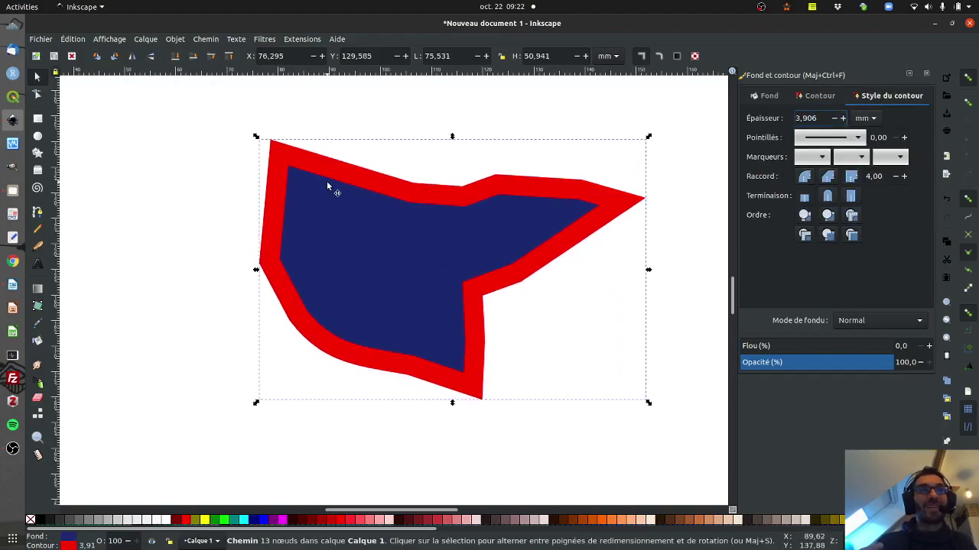
click(805, 178)
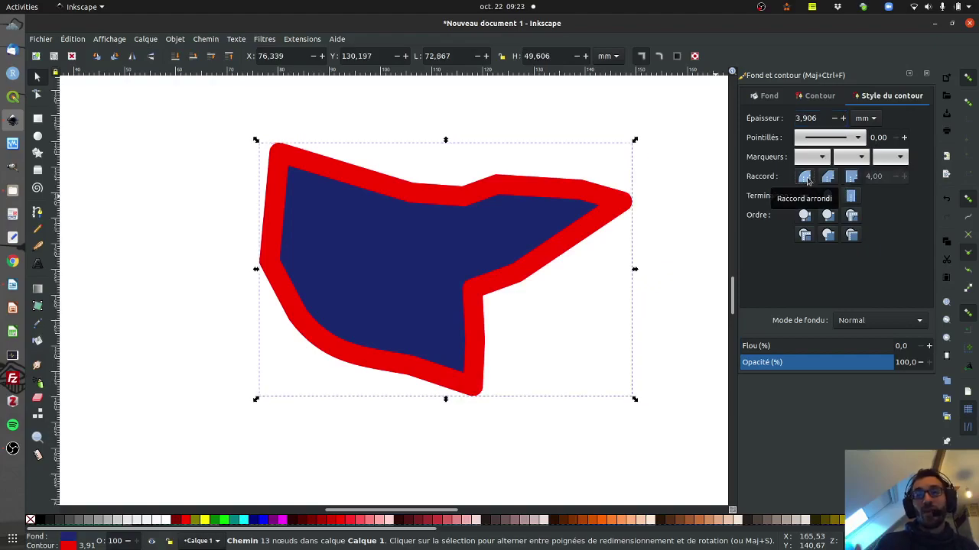
Step: Rotate the blue shape counterclockwise about its centre and deselect it
click(525, 236)
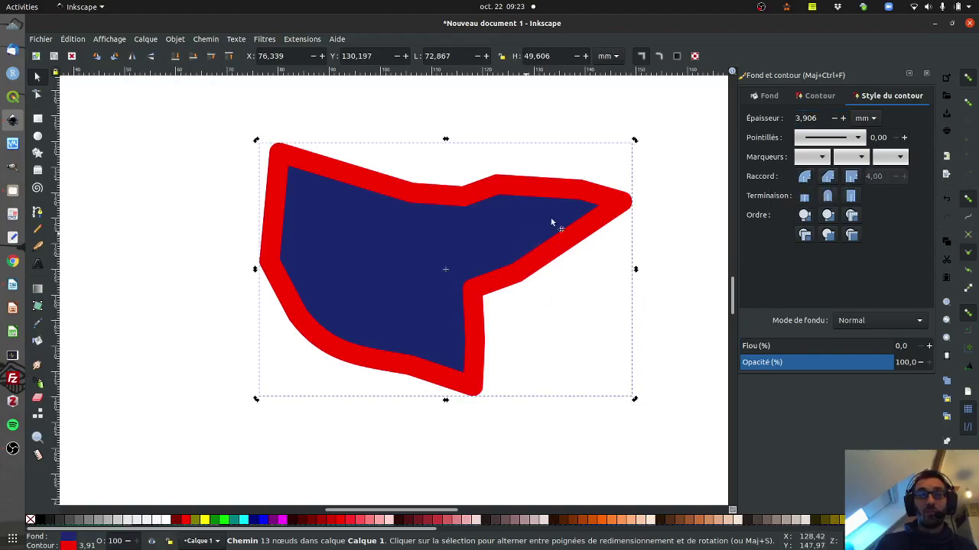
drag(634, 140, 589, 112)
key(ctrl+z)
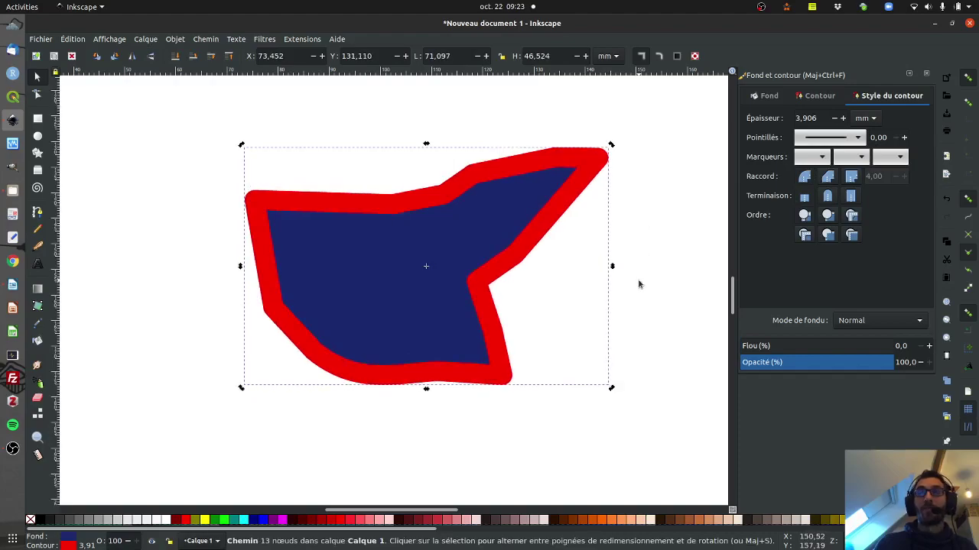
key(Escape)
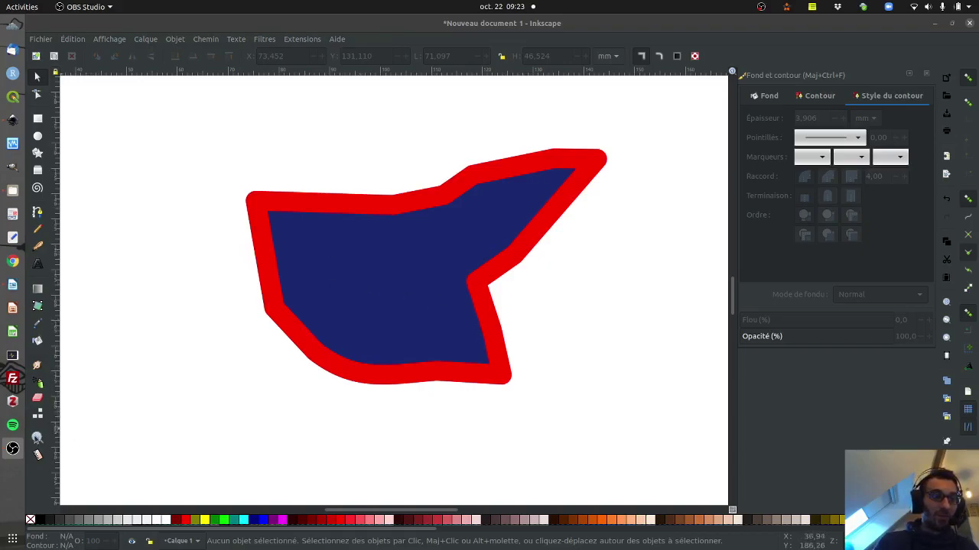
Step: Zoom in on the area around the blue shape's left part with the Zoom tool
click(36, 438)
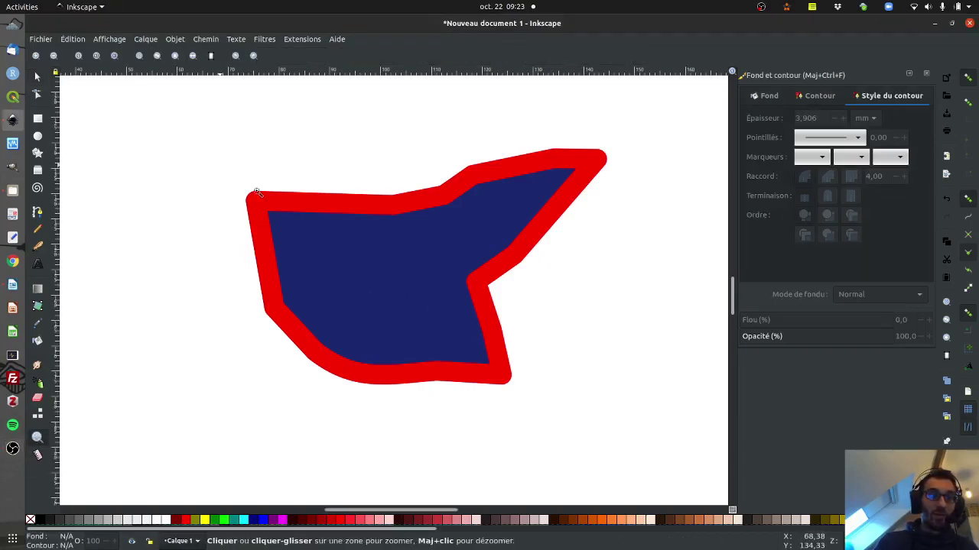
drag(219, 163, 464, 328)
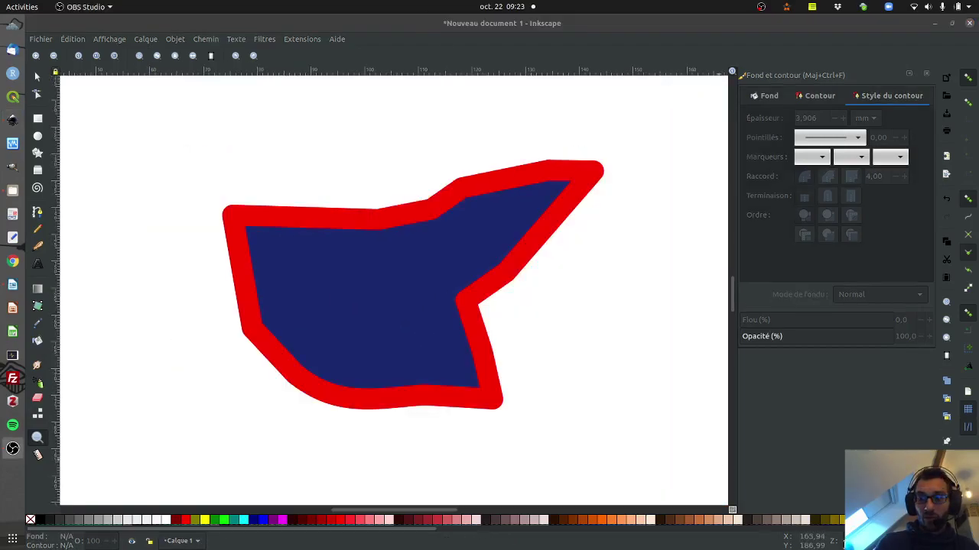
Step: Examine the blue shape at different magnifications by zooming in and out around it
key(alt+Tab)
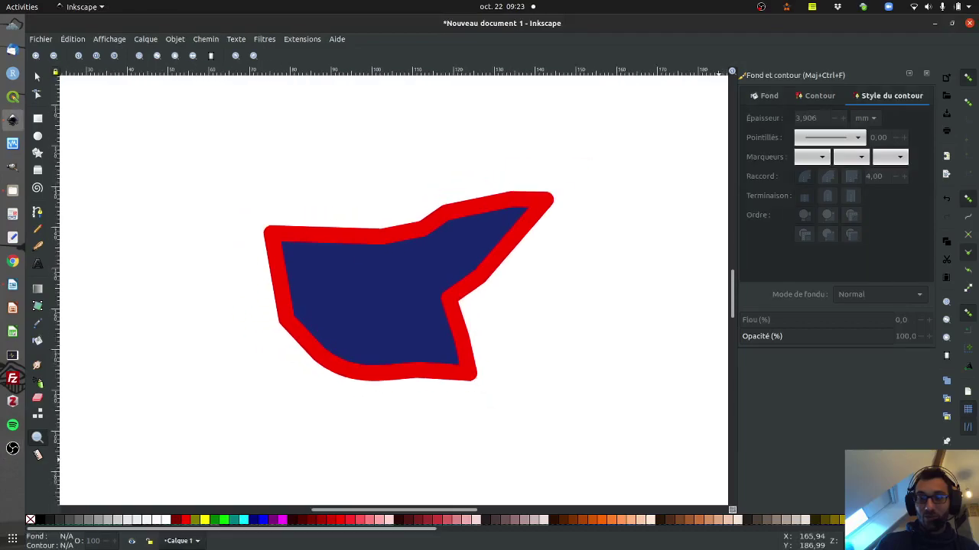
key(plus)
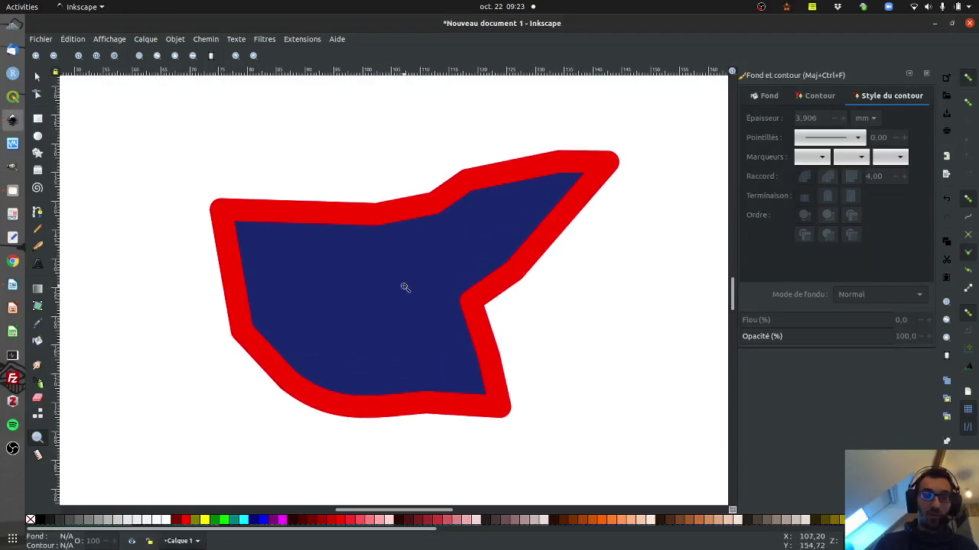
scroll(405, 287, down, 3)
scroll(409, 301, up, 5)
scroll(421, 230, down, 4)
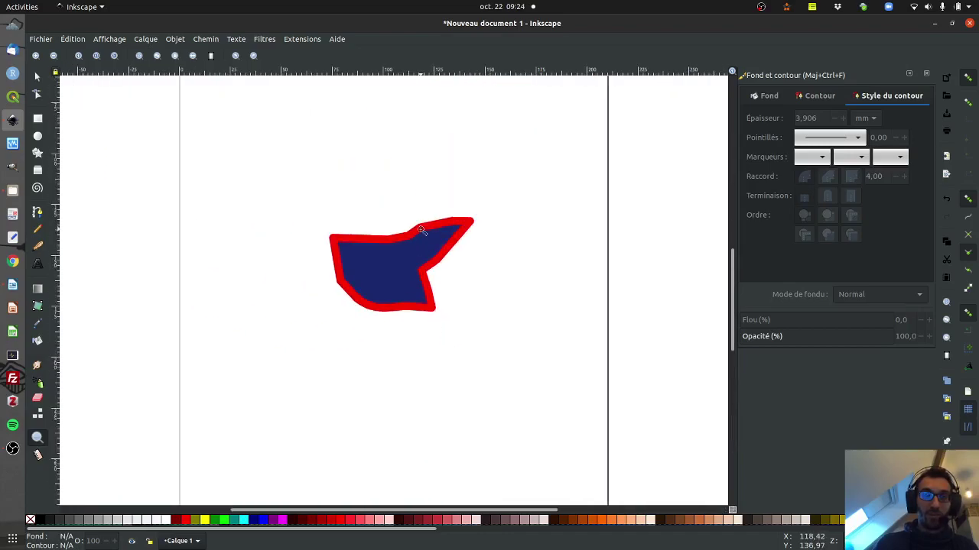
scroll(421, 230, up, 4)
scroll(416, 240, down, 4)
scroll(298, 312, up, 3)
scroll(298, 313, down, 3)
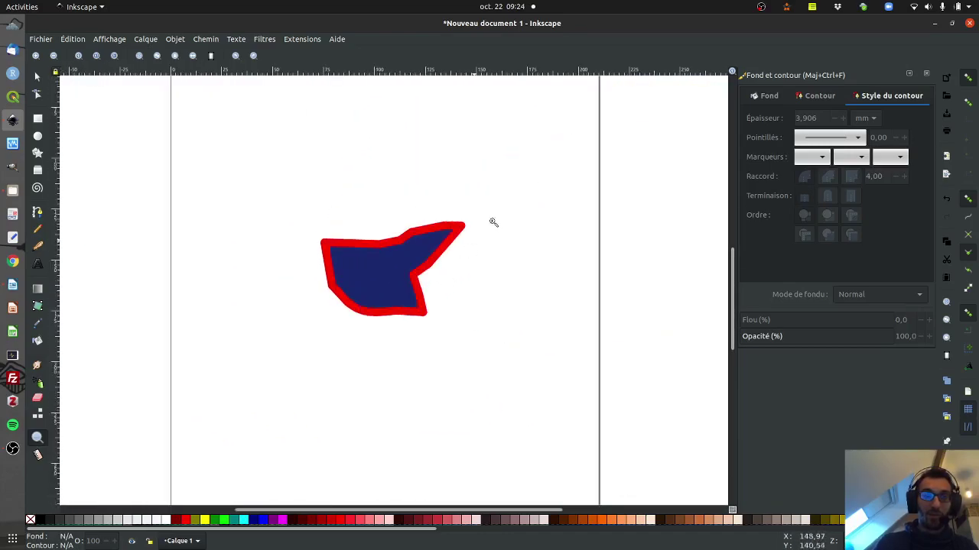
scroll(526, 190, up, 3)
scroll(356, 240, down, 3)
scroll(390, 258, up, 3)
scroll(391, 262, down, 3)
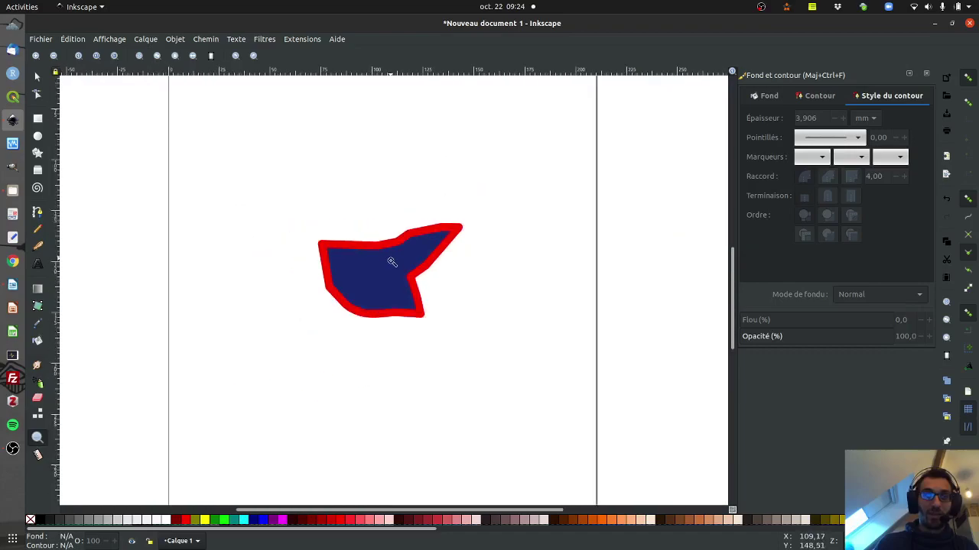
scroll(392, 262, down, 1)
Step: Move the blue shape to the upper-left part of the page, at about X 28 mm, Y 53 mm
click(36, 76)
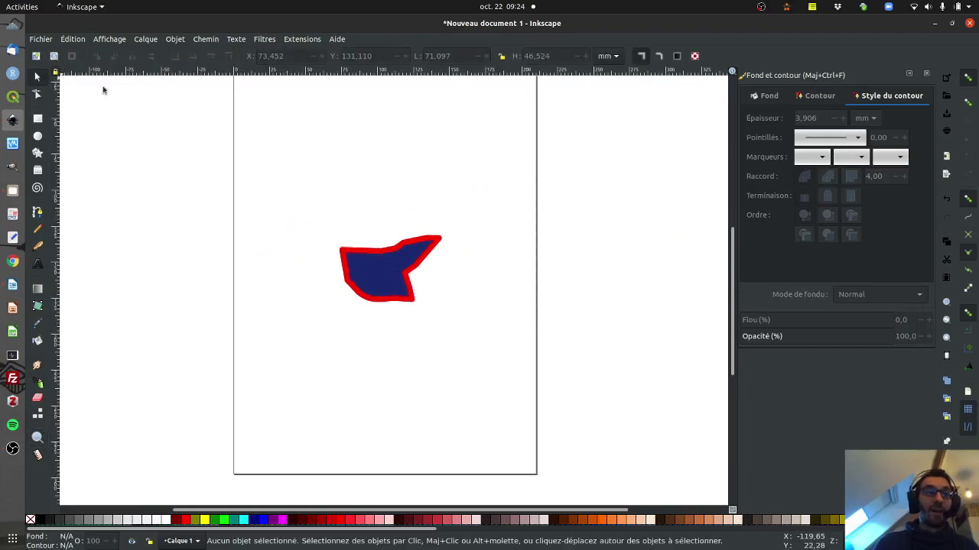
click(384, 271)
drag(376, 267, 302, 174)
click(388, 161)
drag(356, 196, 311, 162)
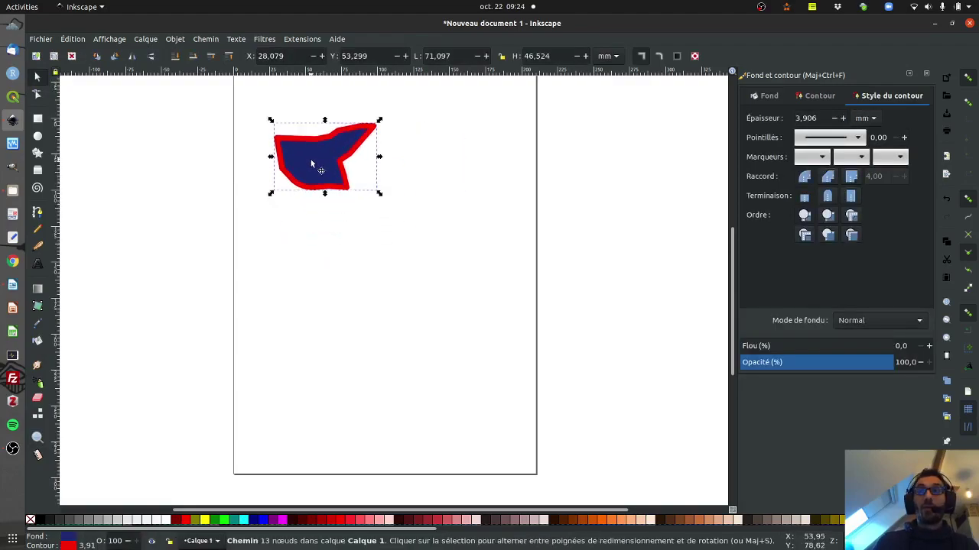
Step: Duplicate the shape twice, placing one copy near the middle of the page and the other in its lower-left part
click(311, 159)
key(ctrl+d)
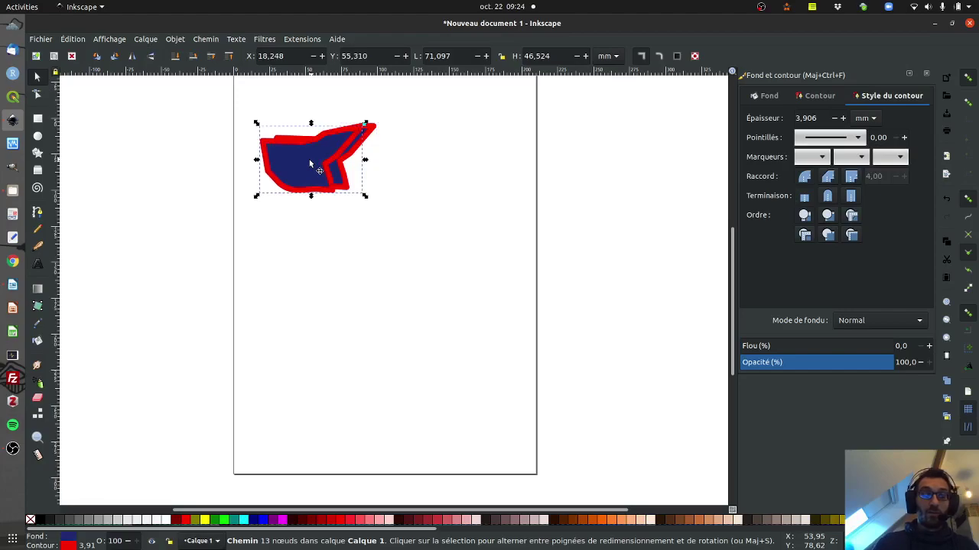
drag(309, 159, 311, 353)
key(ctrl+d)
Step: Rotate the lower-left copy counterclockwise until its thin tip points to the upper left, and deselect it
click(311, 354)
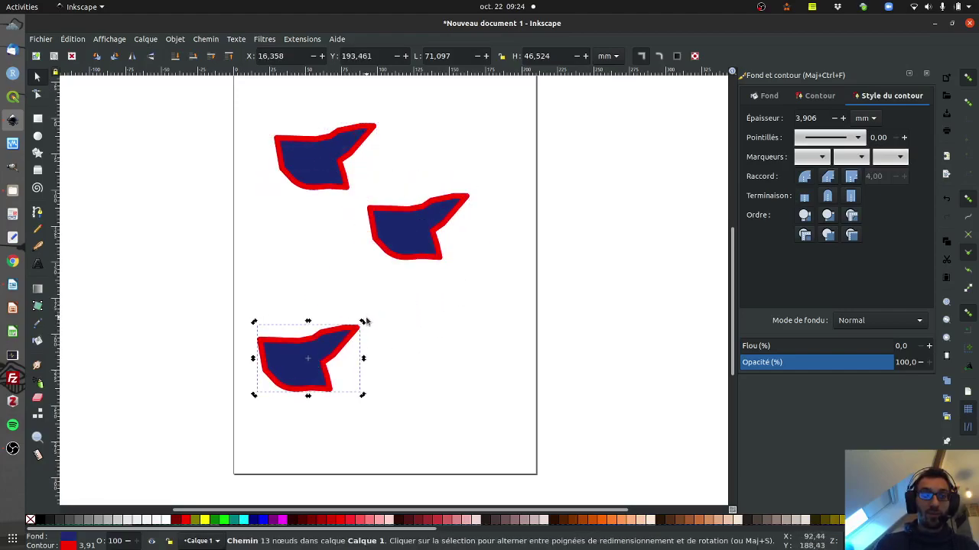
mouse_move(360, 321)
mouse_down()
mouse_move(345, 301)
mouse_move(393, 293)
mouse_up()
click(466, 334)
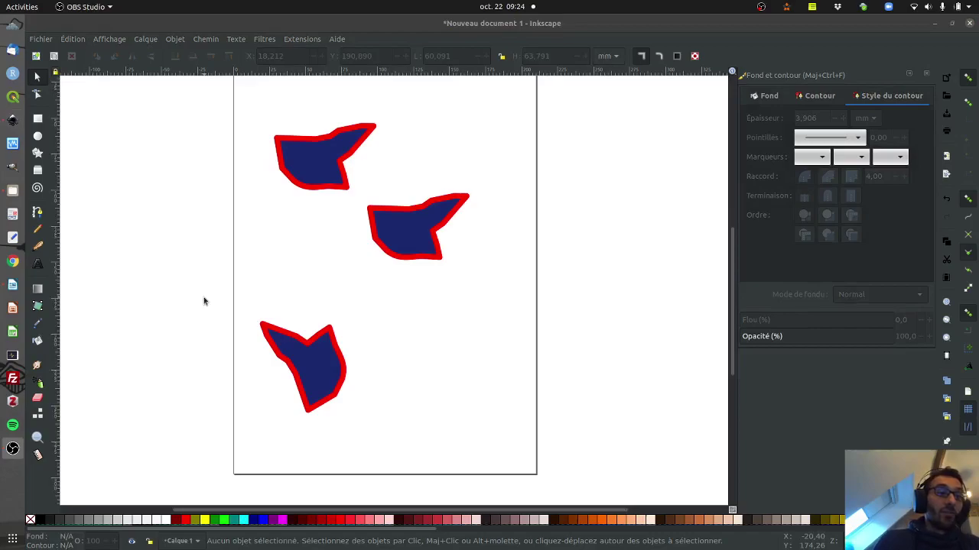
Step: Add a text between the shapes with the three lines "jkdhqskjdhksqjhdkj", "qsdqsdqsdqsd" and "sqdqsdqsd"
click(36, 266)
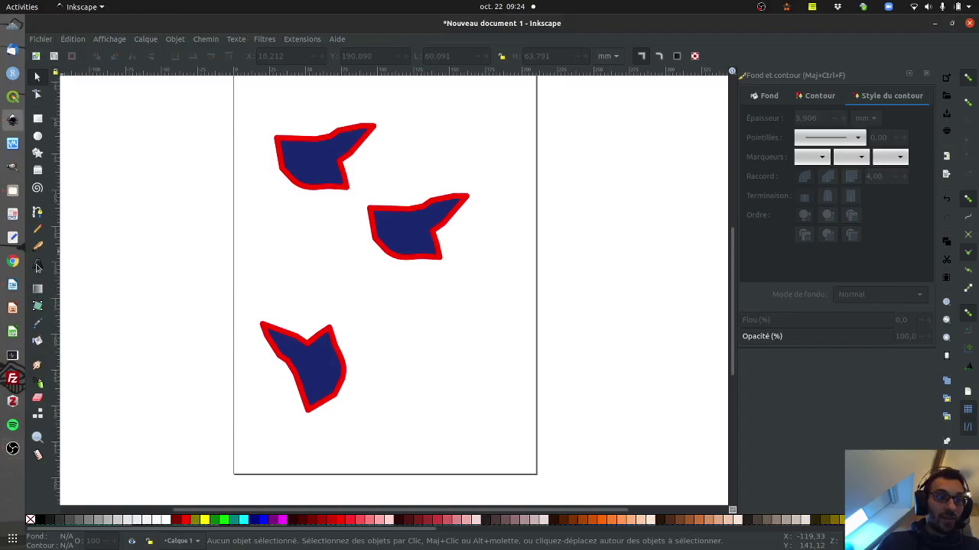
click(300, 275)
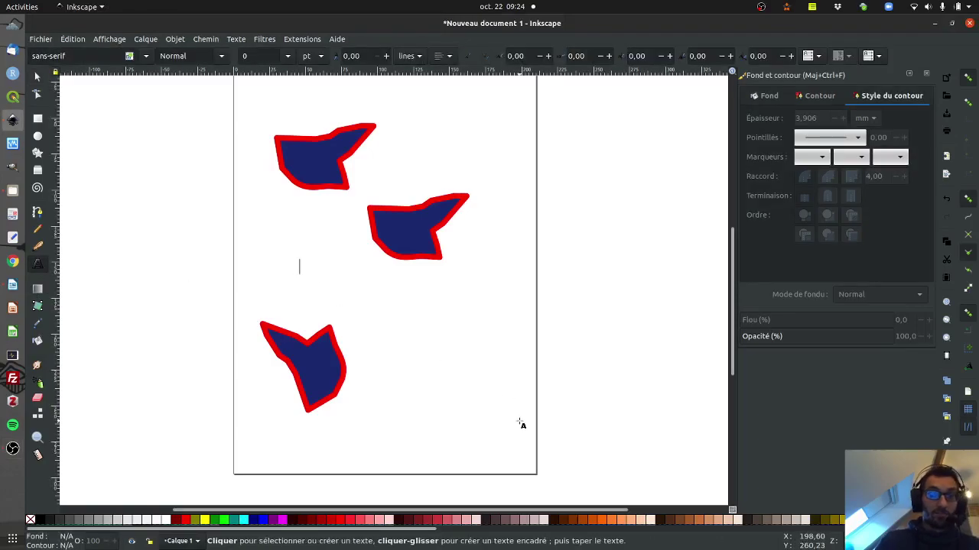
text(jkdhqskjdhksqjhdkj)
key(Return)
text(qs)
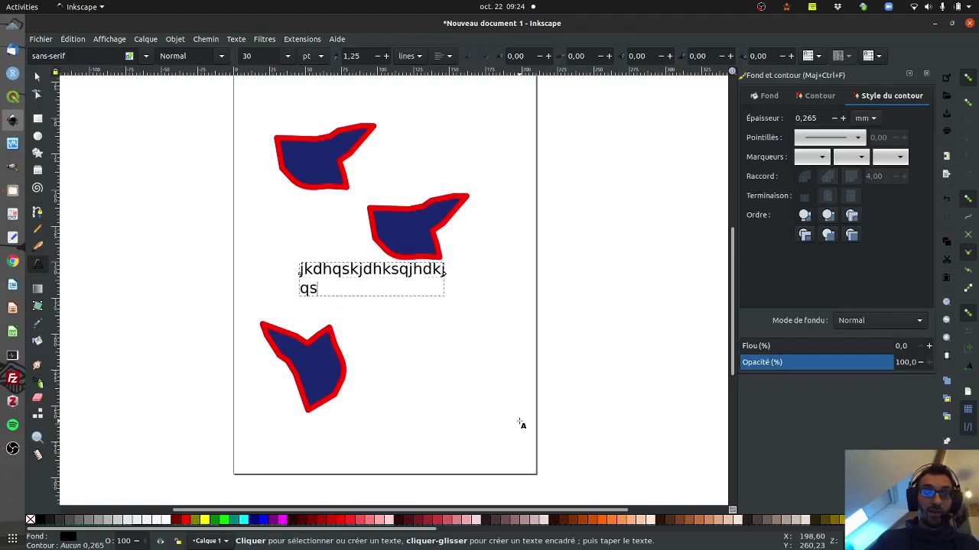
text(dqsdqsdqsd)
key(Return)
text(sqdqsdqsd)
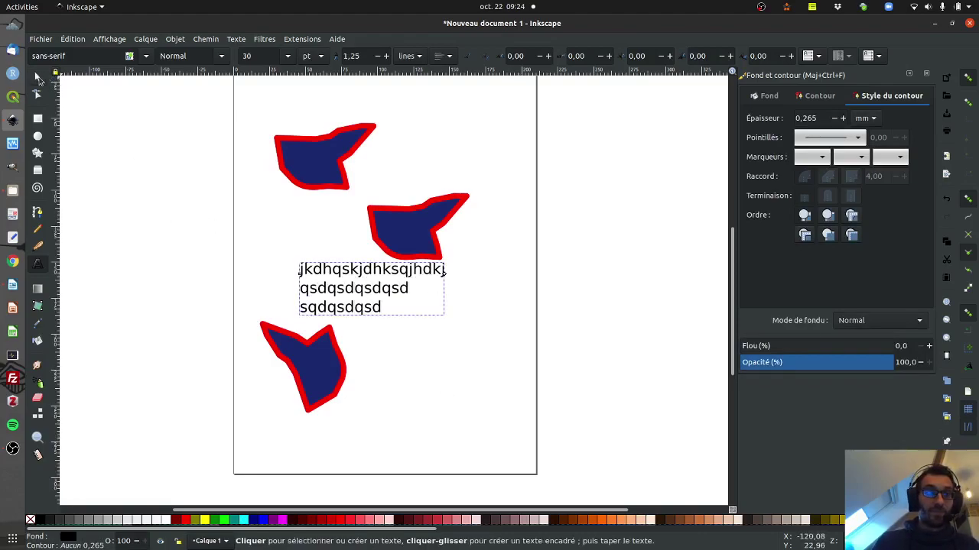
Step: Create a framed text area beside the rotated shape and fill it with "sdqj sqkdhjd ssss"
click(38, 78)
click(38, 265)
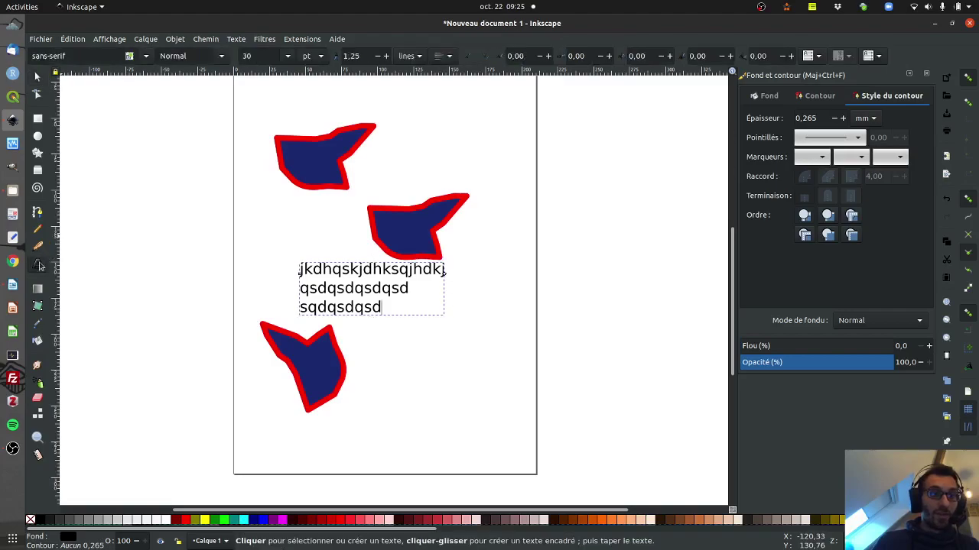
drag(389, 360, 453, 414)
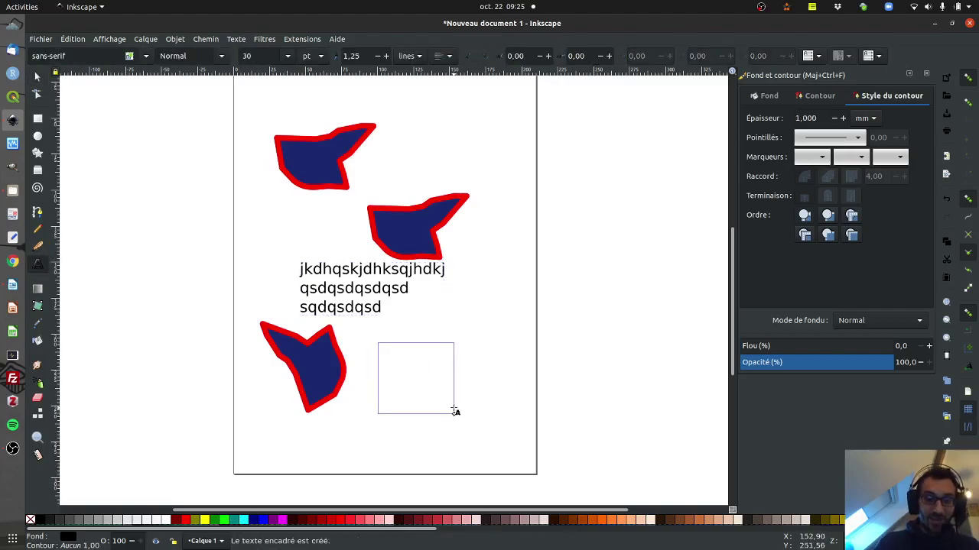
text(sdqj sqkdhjqsdq)
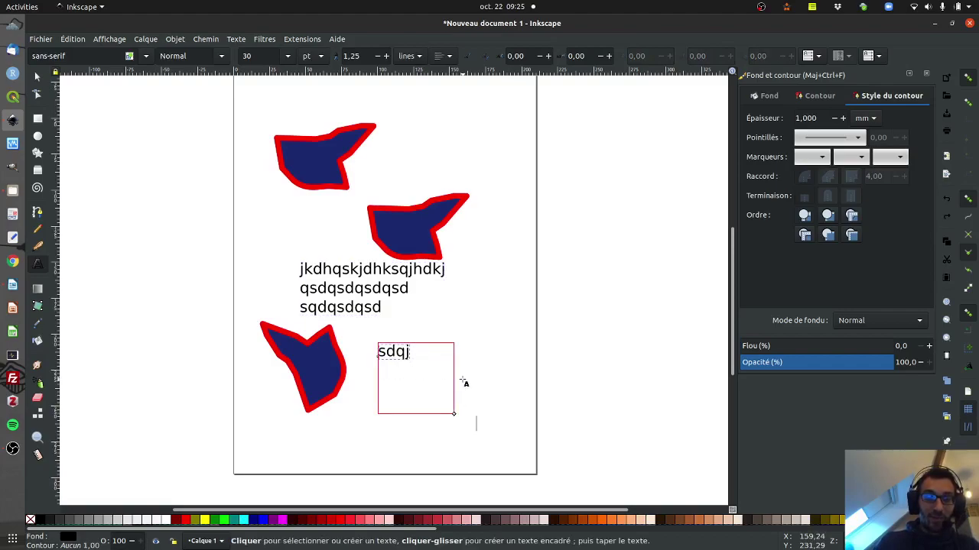
key(BackSpace)
key(BackSpace)
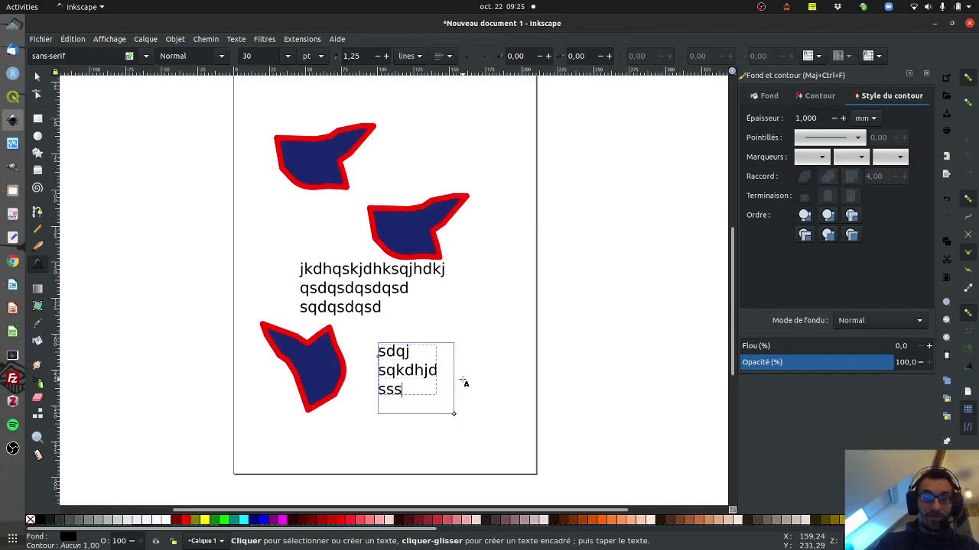
text(s)
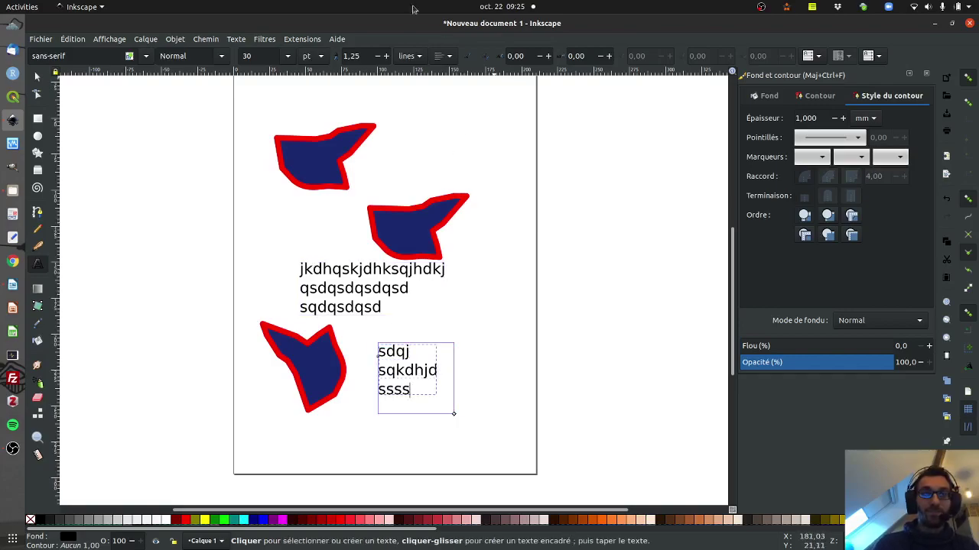
Step: Delete the framed text beside the rotated shape
click(38, 76)
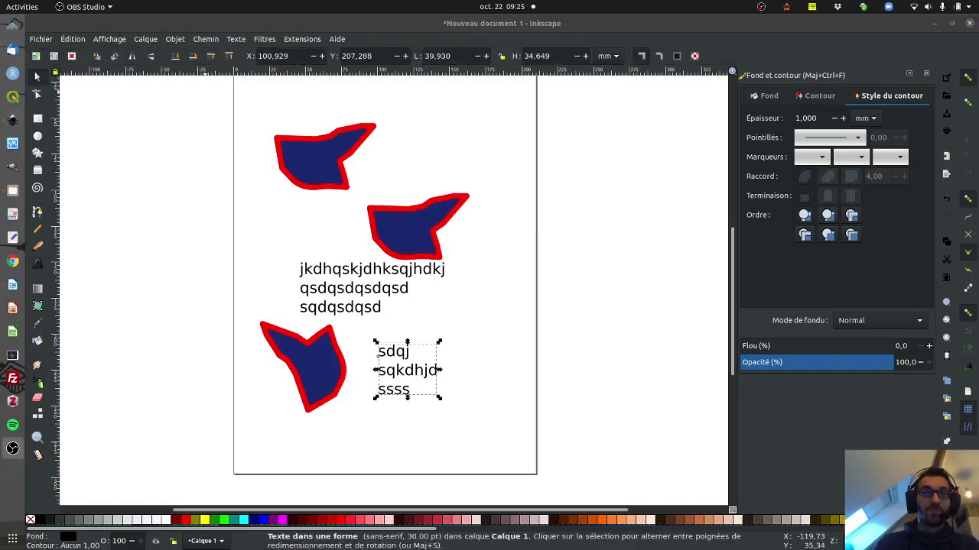
click(397, 359)
click(396, 359)
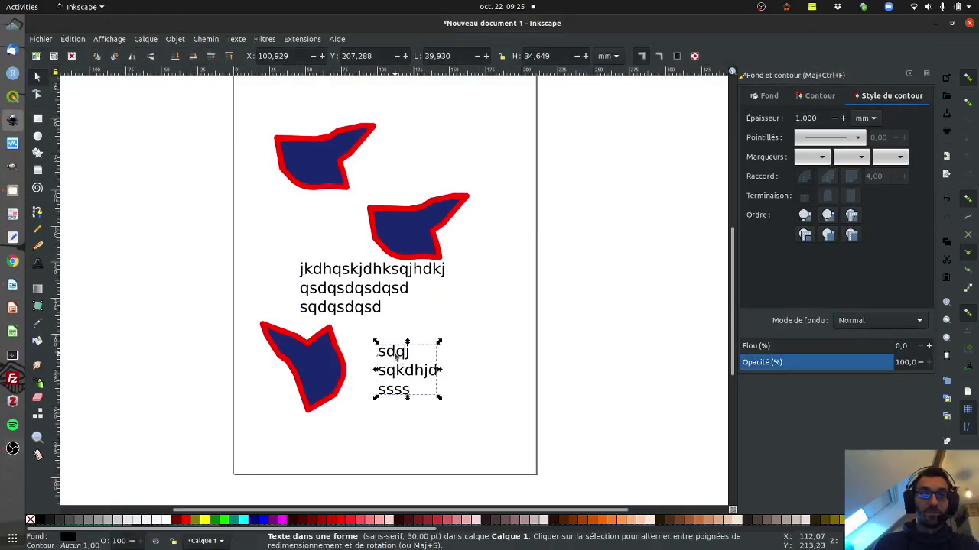
key(Delete)
Step: Change the three-line text's font to Abyssinica SIL Regular at size 11
click(363, 295)
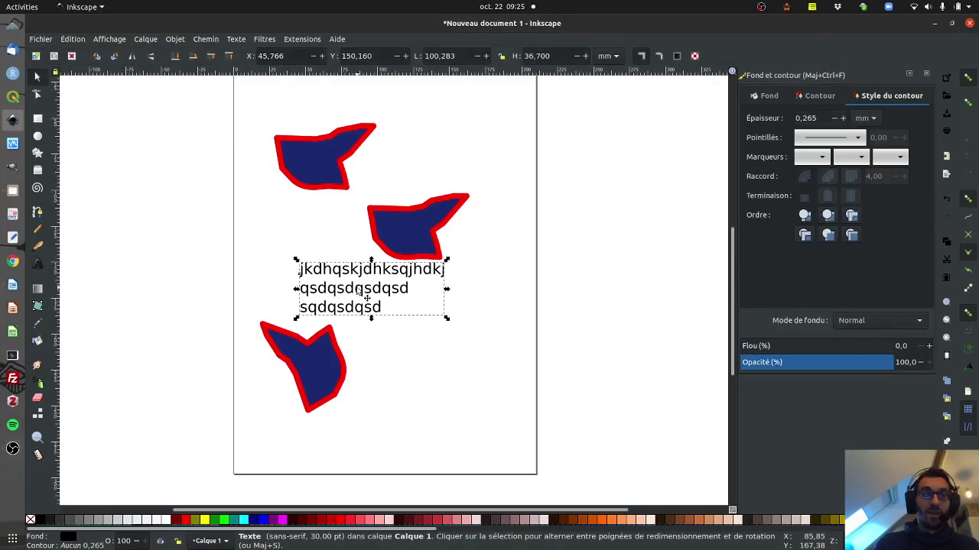
click(235, 39)
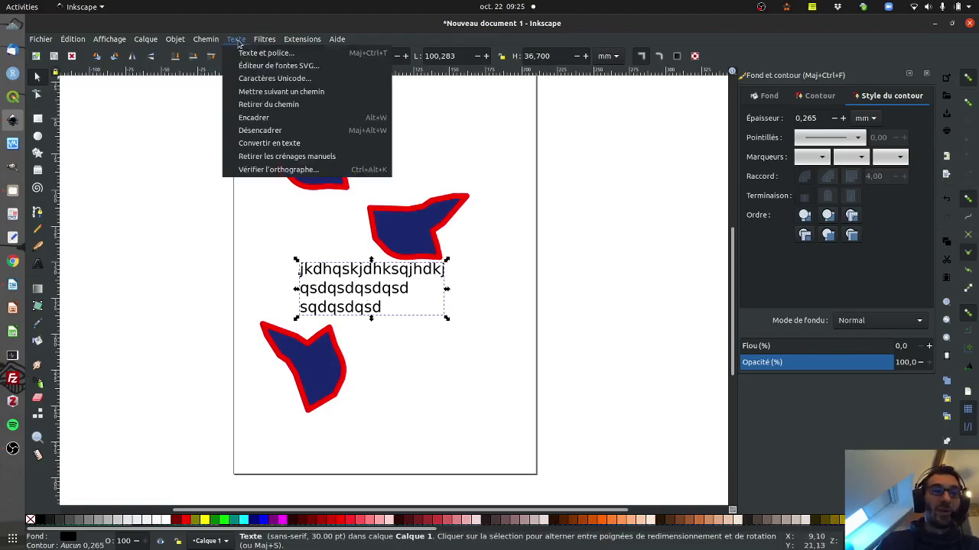
click(252, 53)
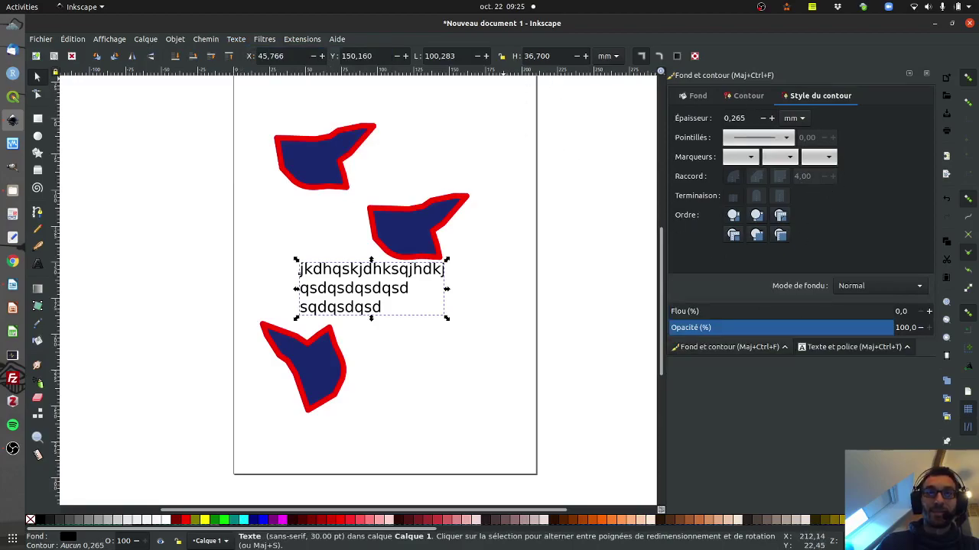
double_click(445, 272)
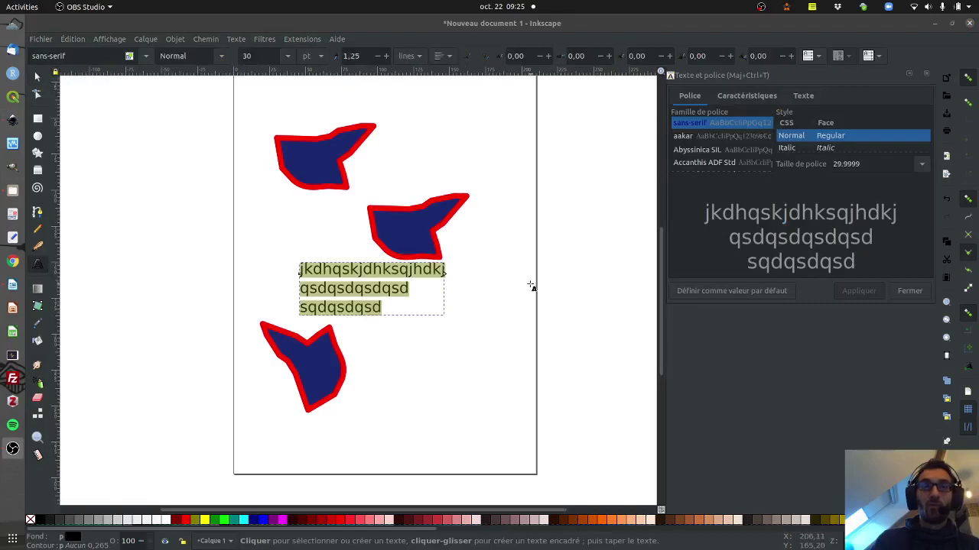
click(710, 141)
click(694, 150)
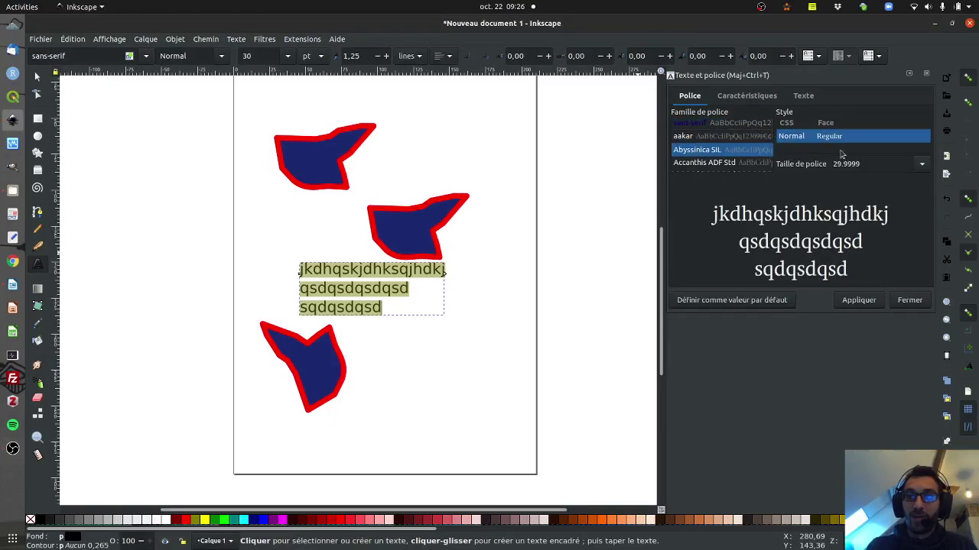
click(921, 163)
click(866, 253)
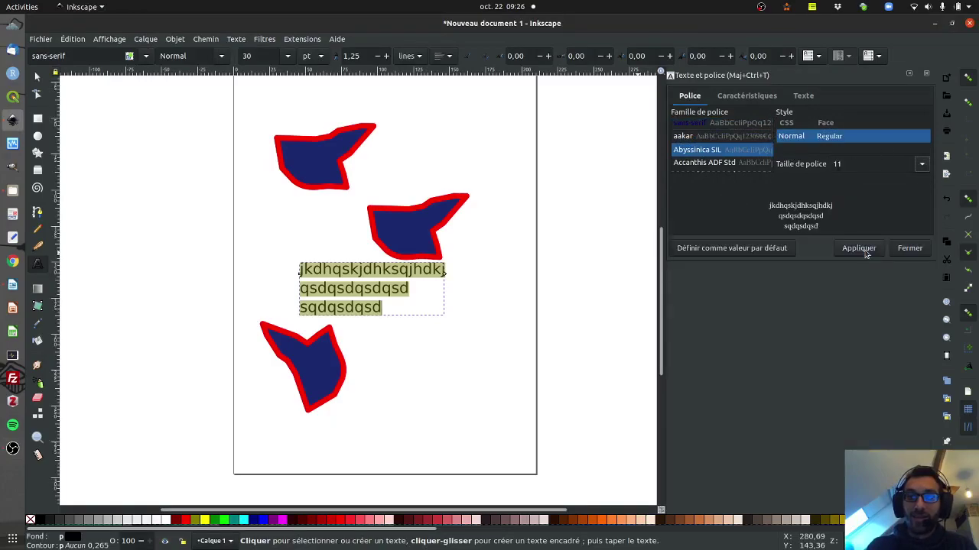
click(858, 247)
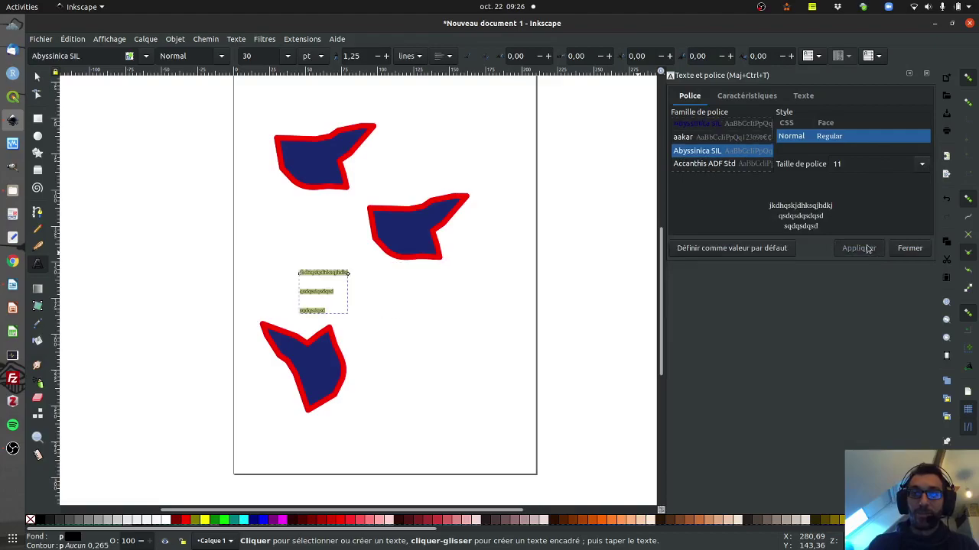
Step: Delete the three-line text between the shapes
click(37, 76)
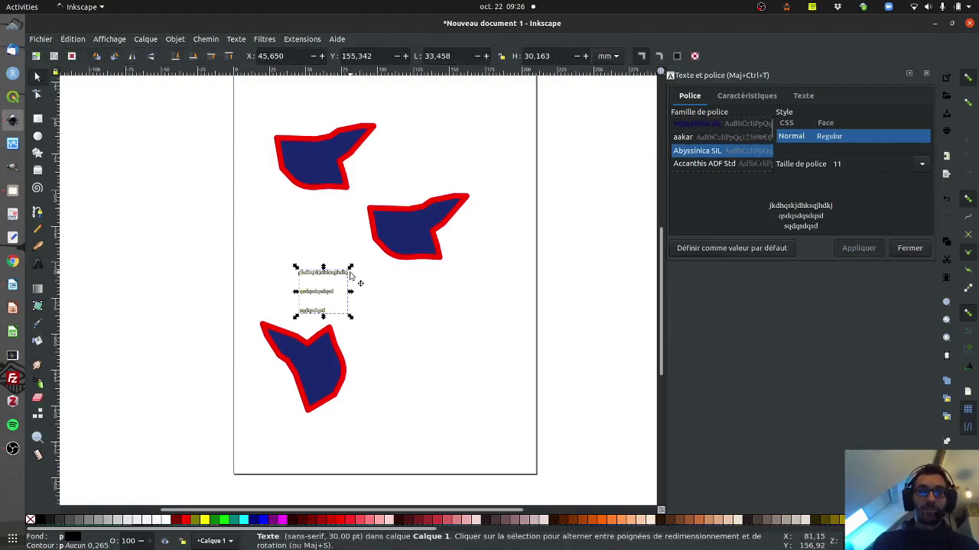
click(441, 298)
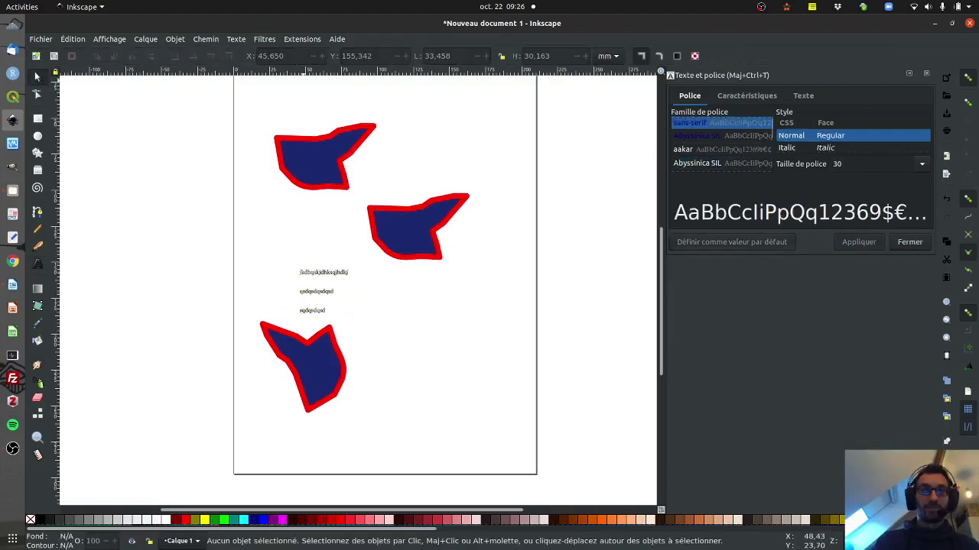
click(323, 272)
key(Delete)
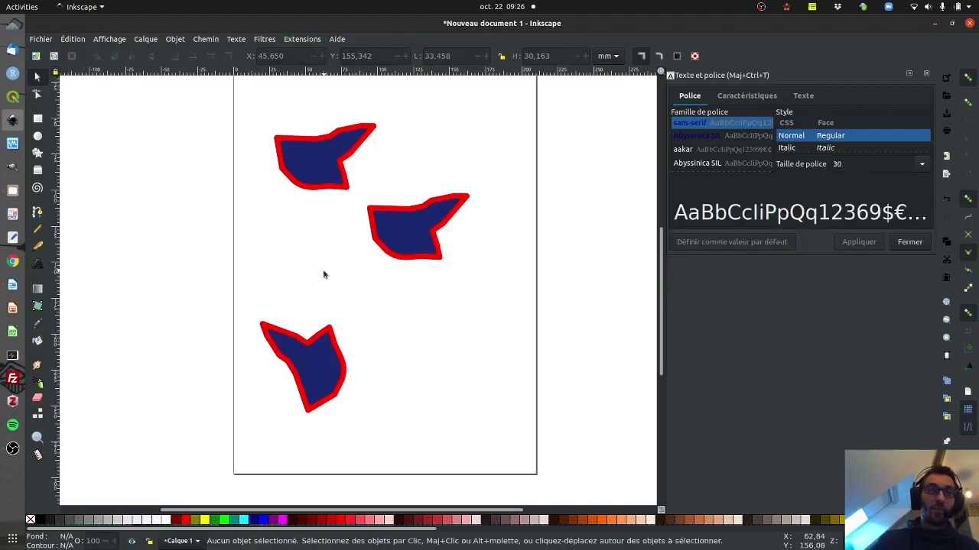
Step: Draw an open Bézier curve about 152 mm wide and 138 mm high, running between the shapes down to the page's lower right
click(37, 212)
click(281, 250)
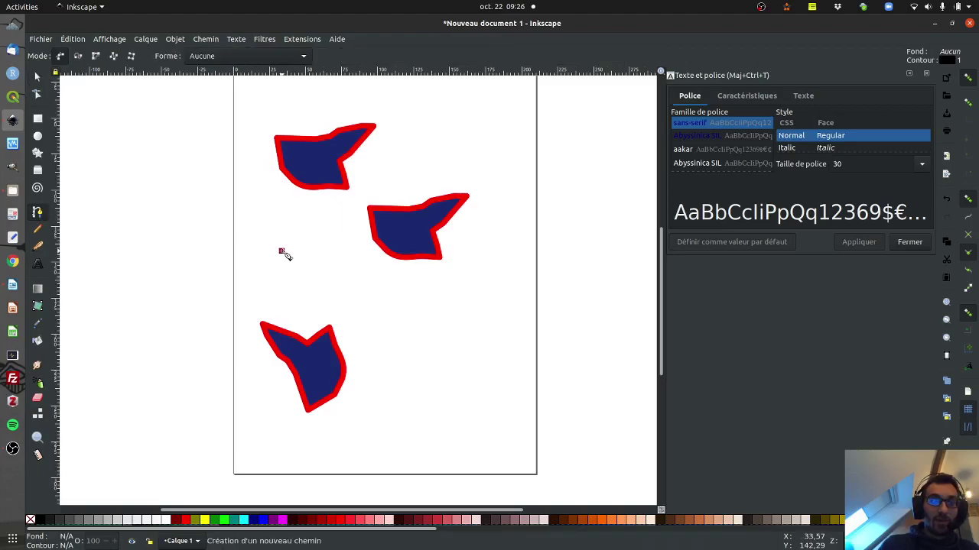
drag(501, 451, 508, 535)
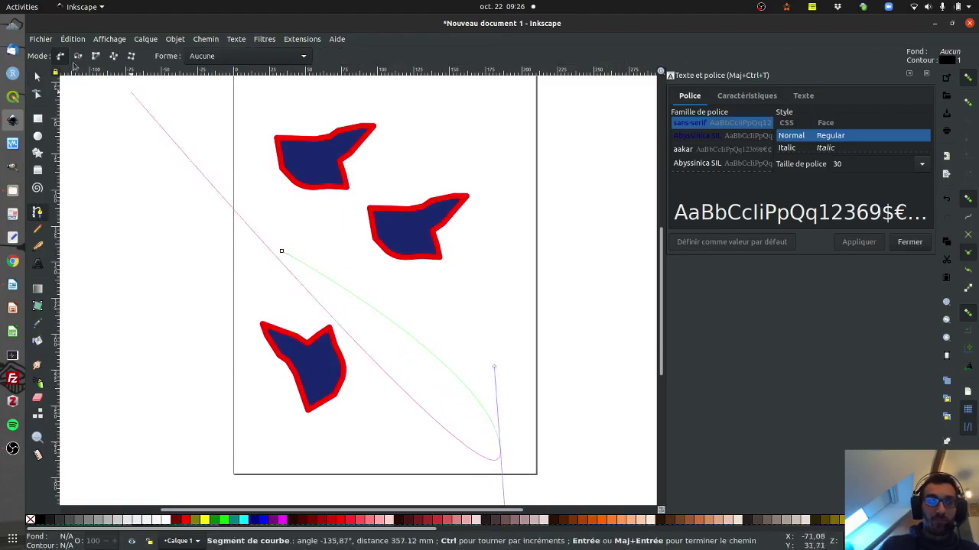
click(38, 77)
click(146, 264)
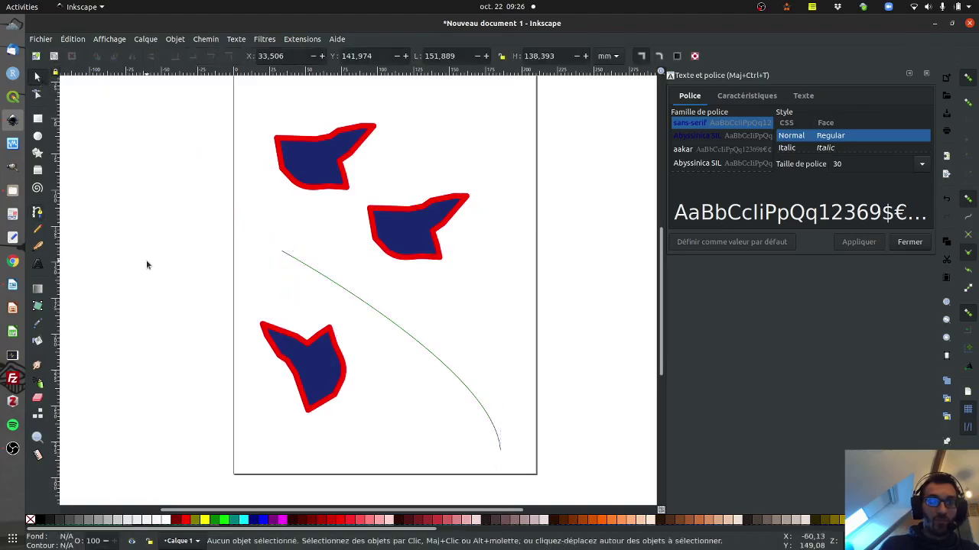
Step: Add the text "Vive la cartographie" below the second shape, above the curve
click(38, 265)
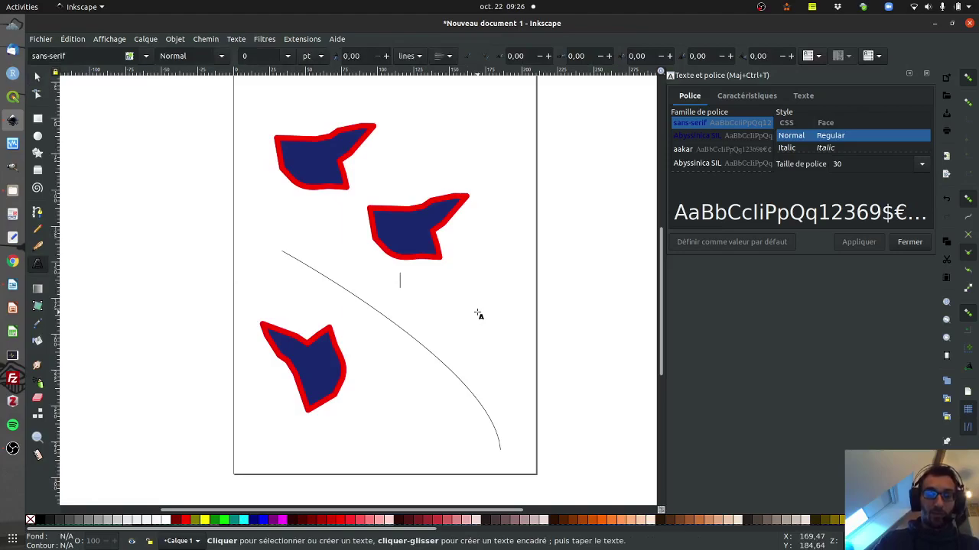
text(Vive )
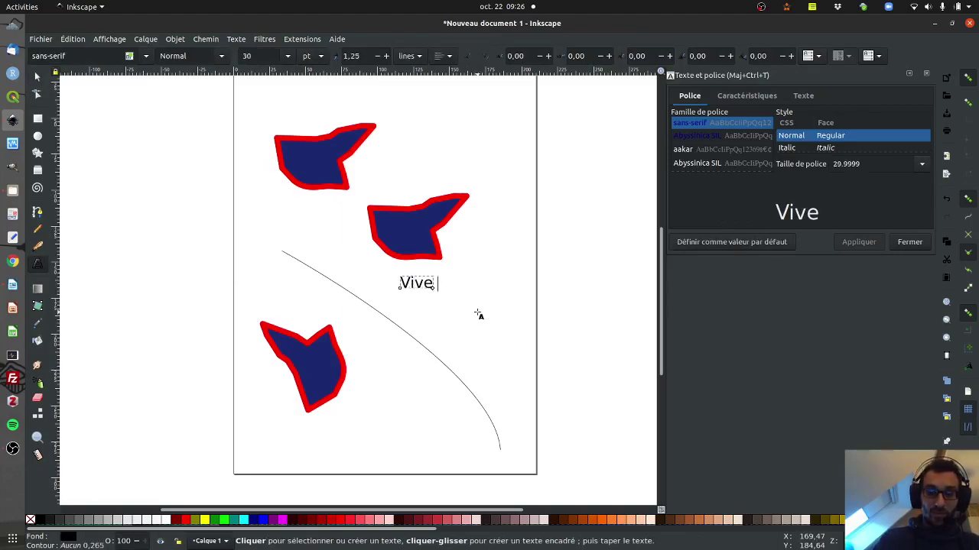
text(la cartographie)
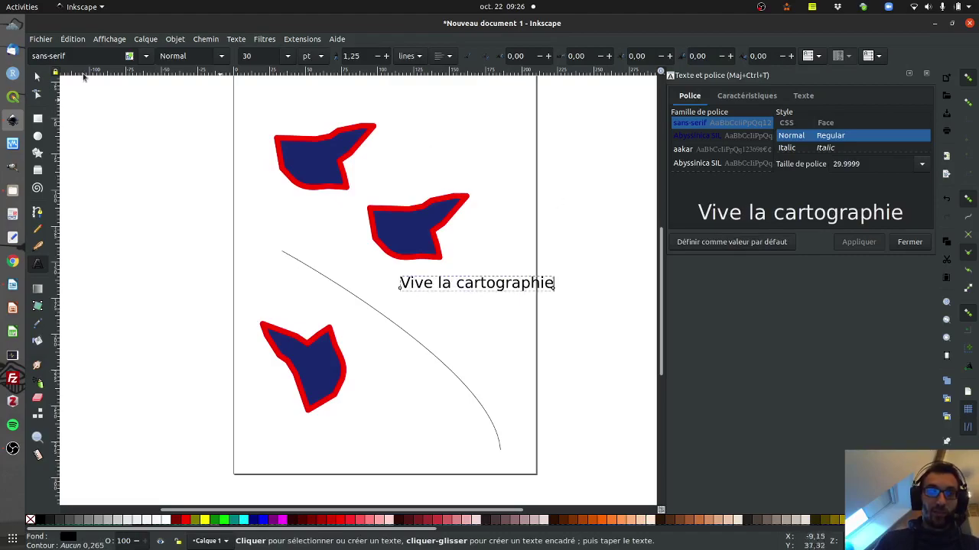
click(37, 78)
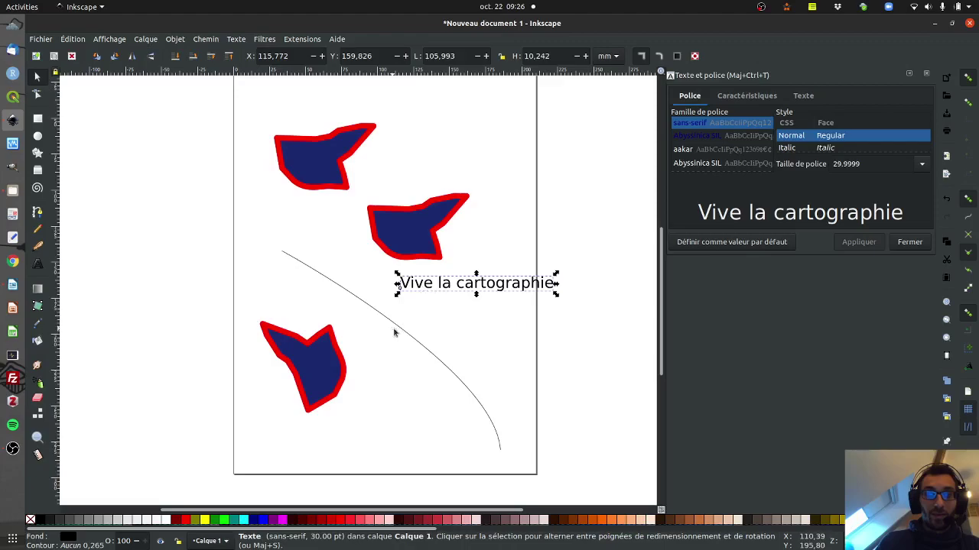
Step: Put the "Vive la cartographie" text onto the open curve so that it follows the path
drag(405, 360, 453, 282)
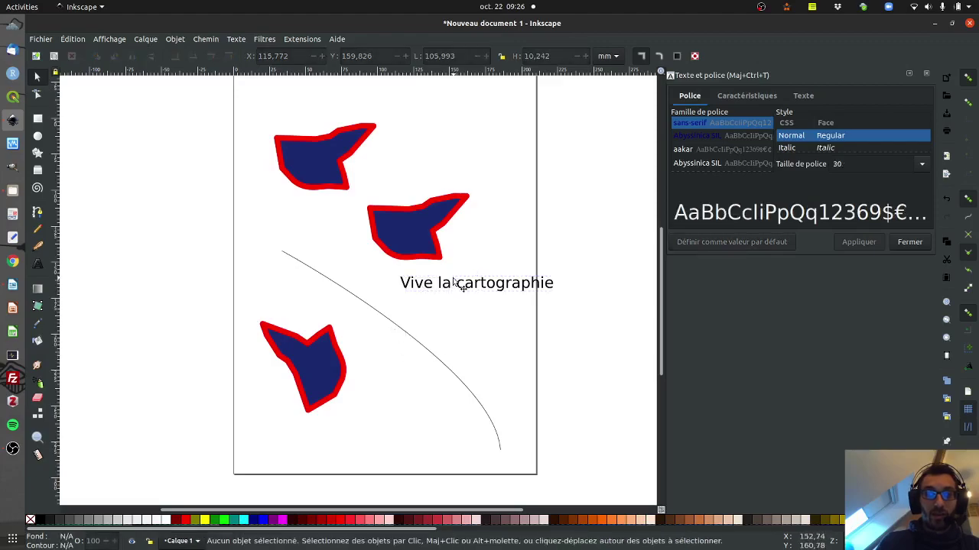
click(460, 290)
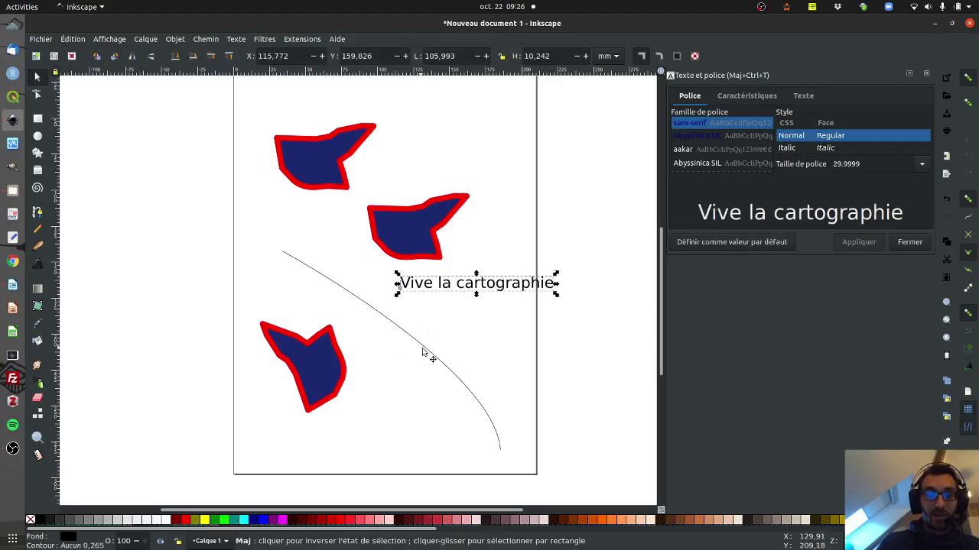
shift+click(428, 347)
click(203, 42)
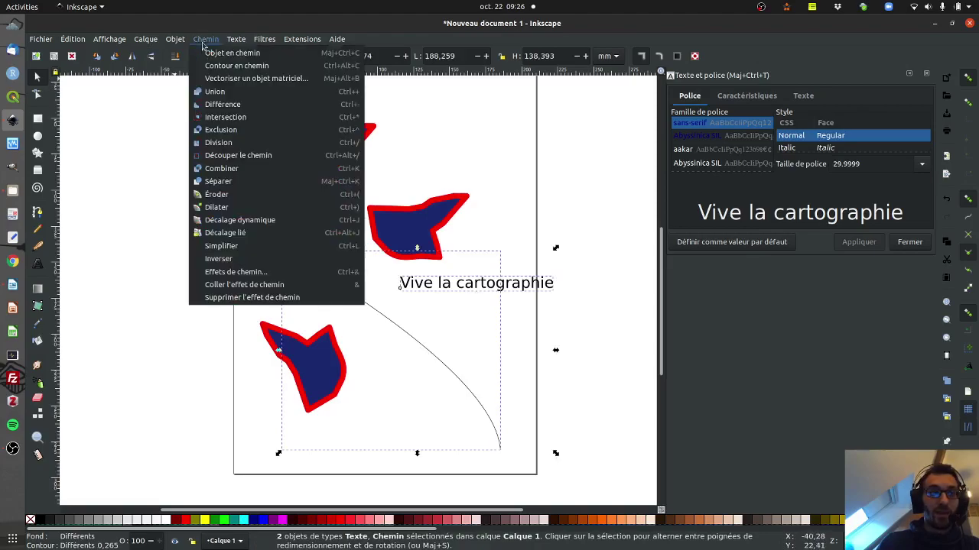
mouse_move(242, 44)
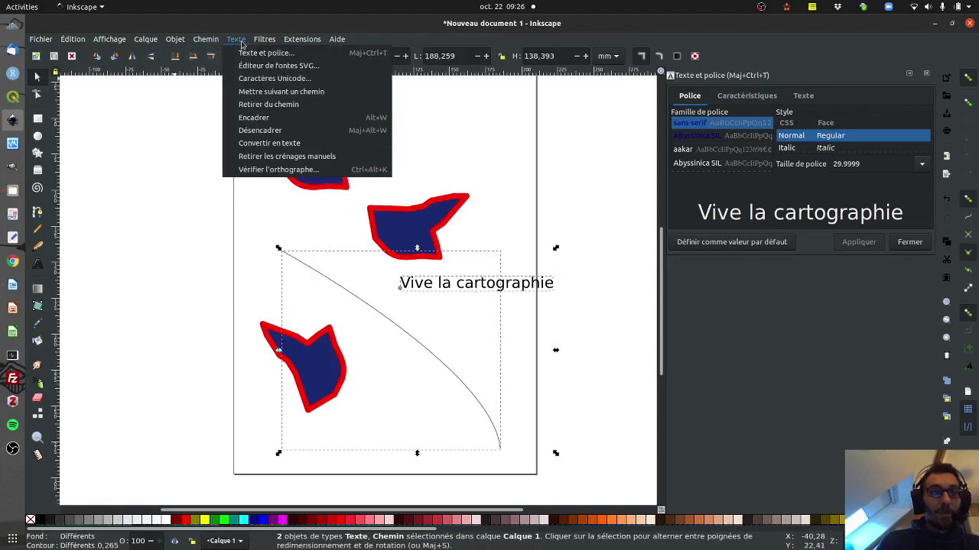
click(270, 95)
click(549, 263)
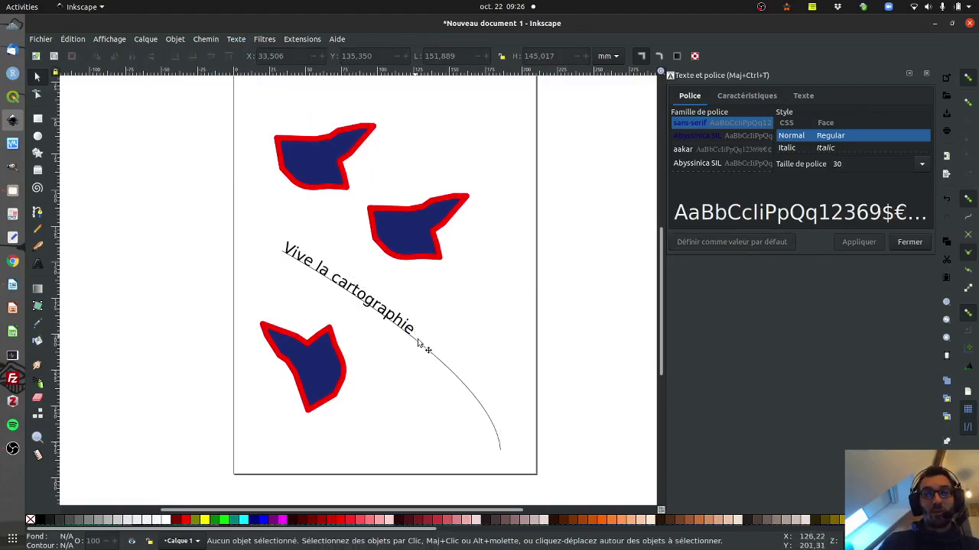
Step: Remove the stroke paint from the curve that carries the text
click(425, 350)
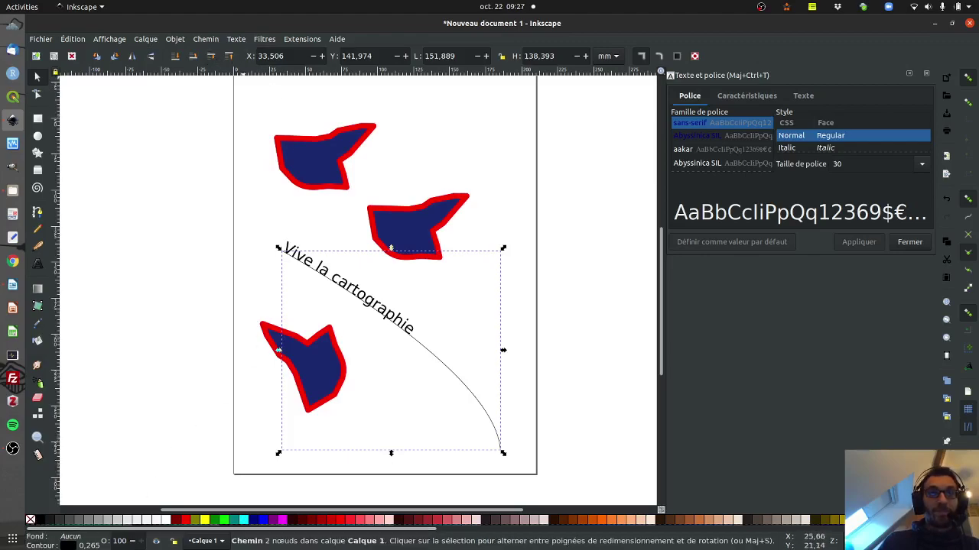
key(Escape)
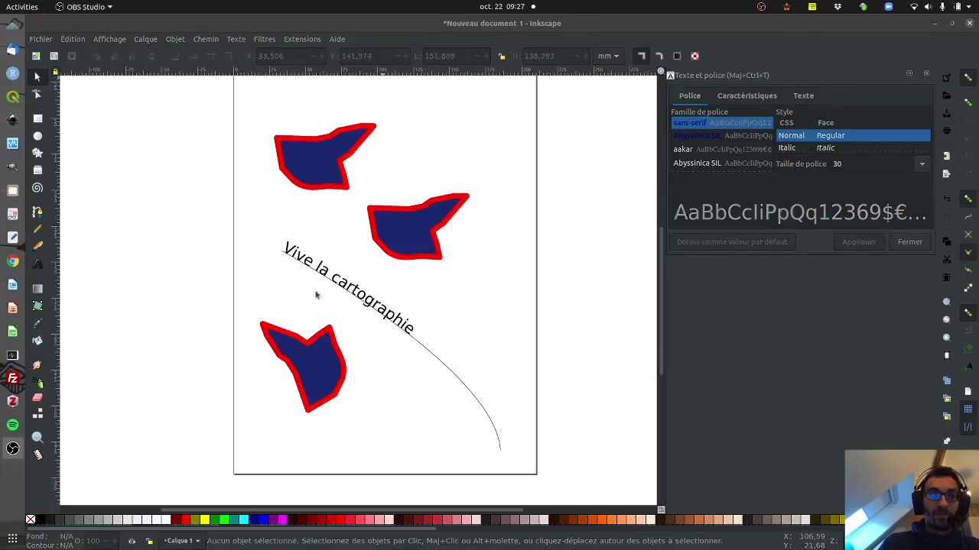
click(409, 332)
click(450, 364)
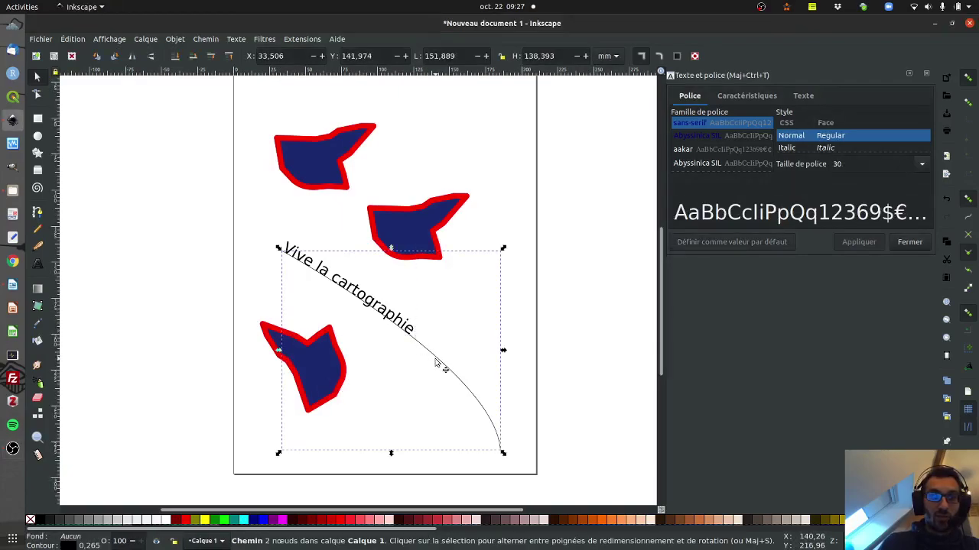
click(74, 545)
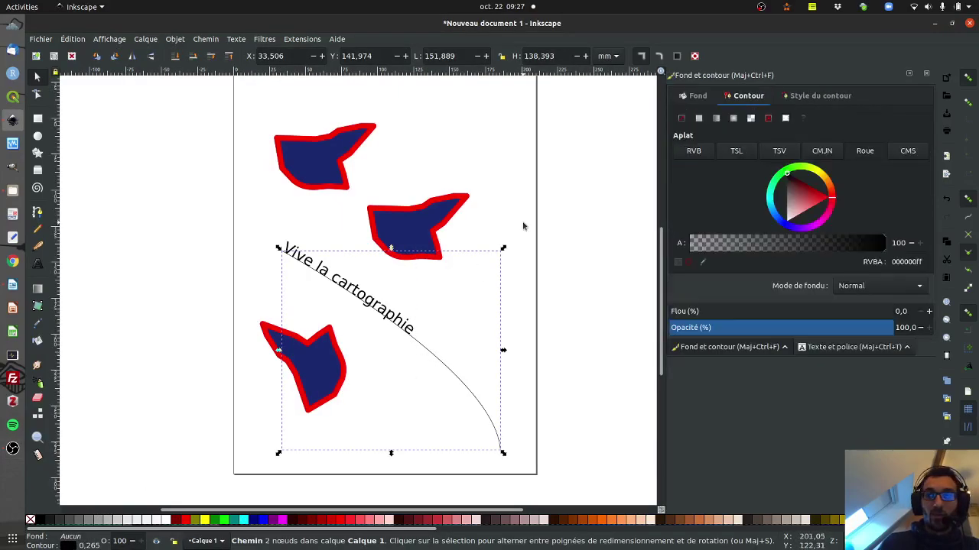
click(681, 118)
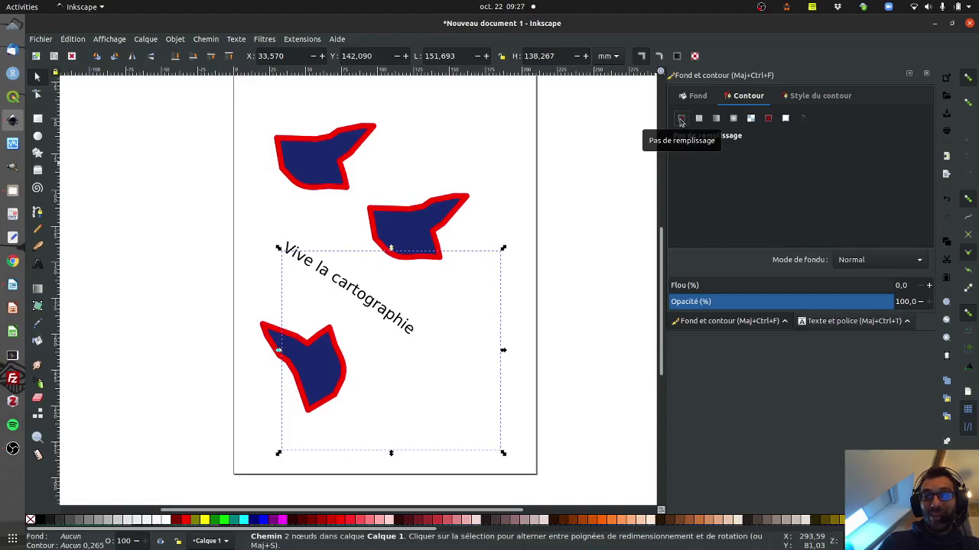
click(545, 295)
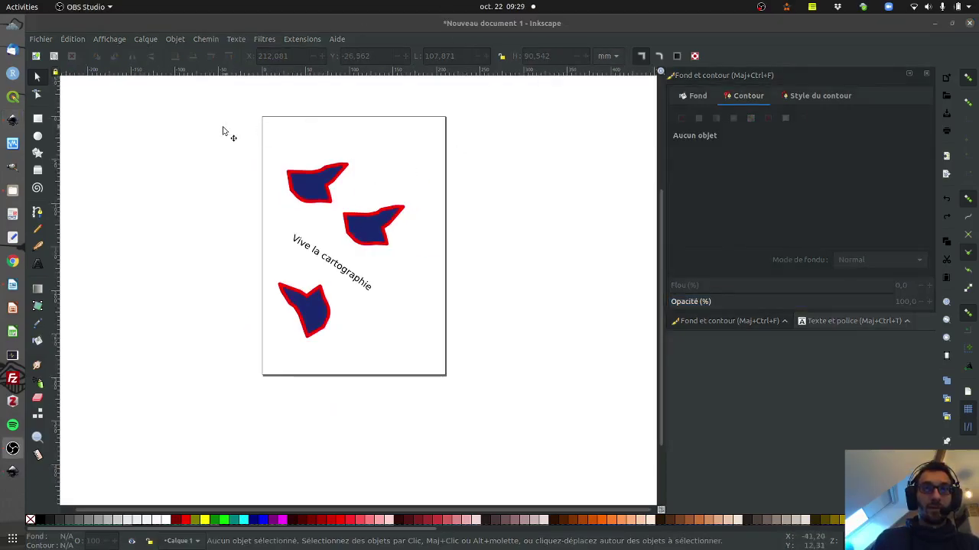
Step: Delete all shapes and the curved text from the page and paste the copied map of China
click(222, 132)
mouse_move(215, 128)
mouse_down()
mouse_move(454, 328)
mouse_move(486, 372)
mouse_move(324, 223)
mouse_up()
key(Delete)
key(ctrl+v)
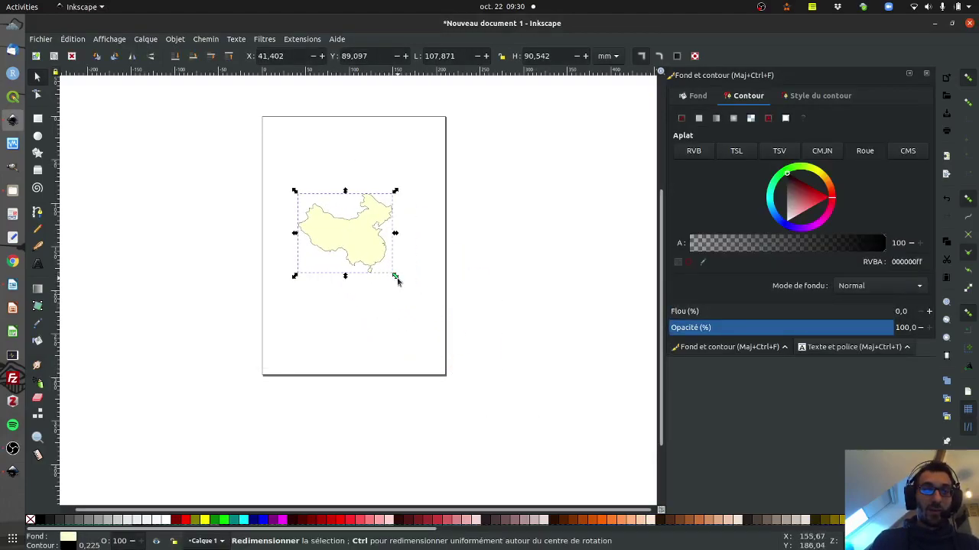
Step: Enlarge the China map to about 168 mm wide and 141 mm high and move it up toward the page's left edge
drag(397, 281, 426, 302)
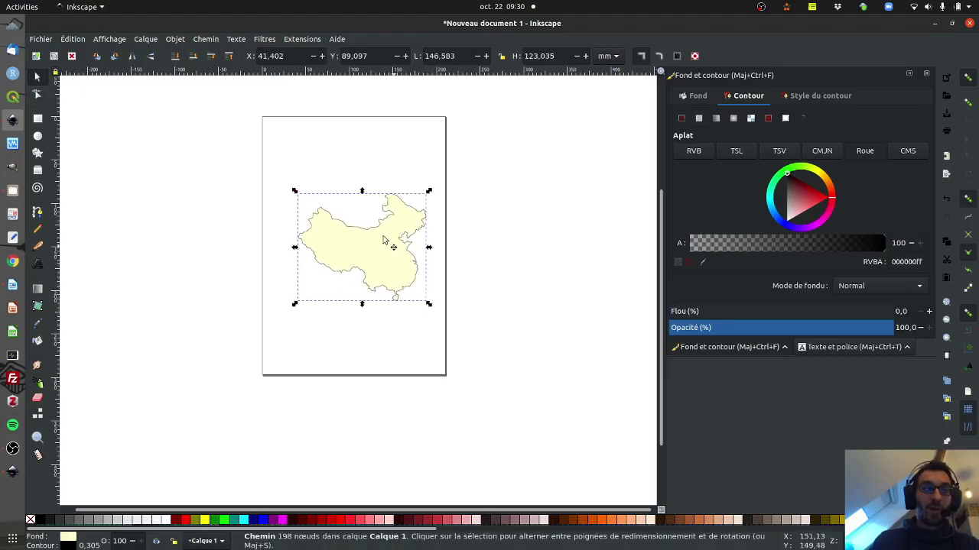
drag(376, 253, 362, 236)
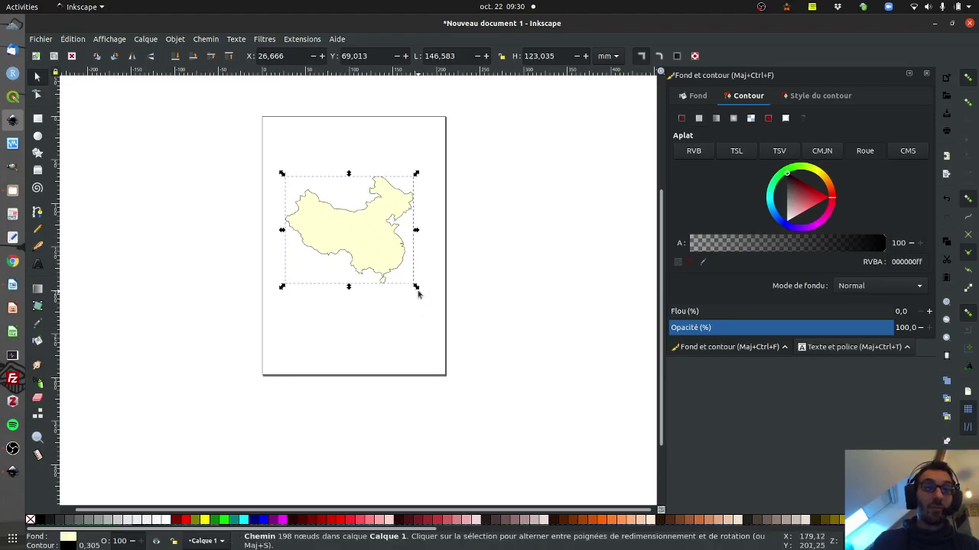
drag(417, 294, 436, 317)
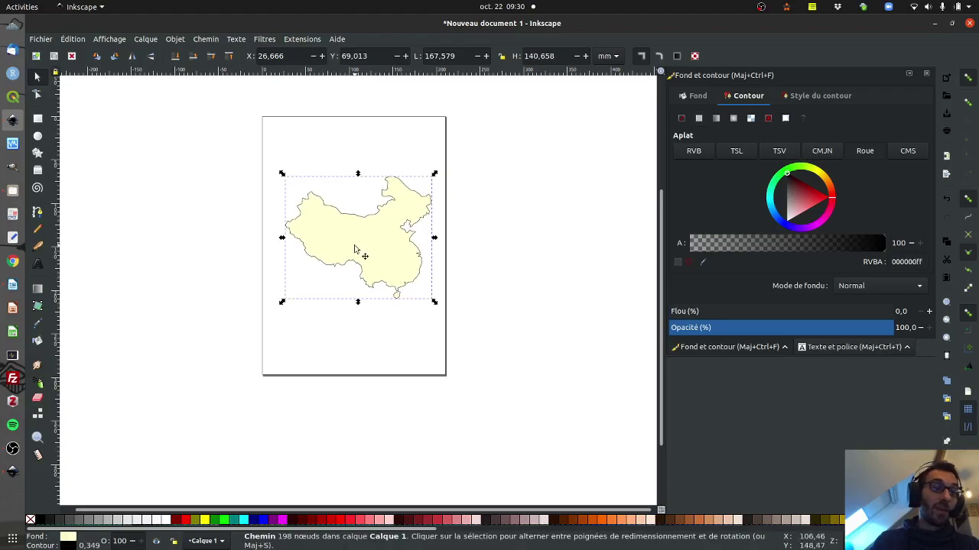
Step: Fill the China map with blue and rotate it clockwise about its centre
click(122, 521)
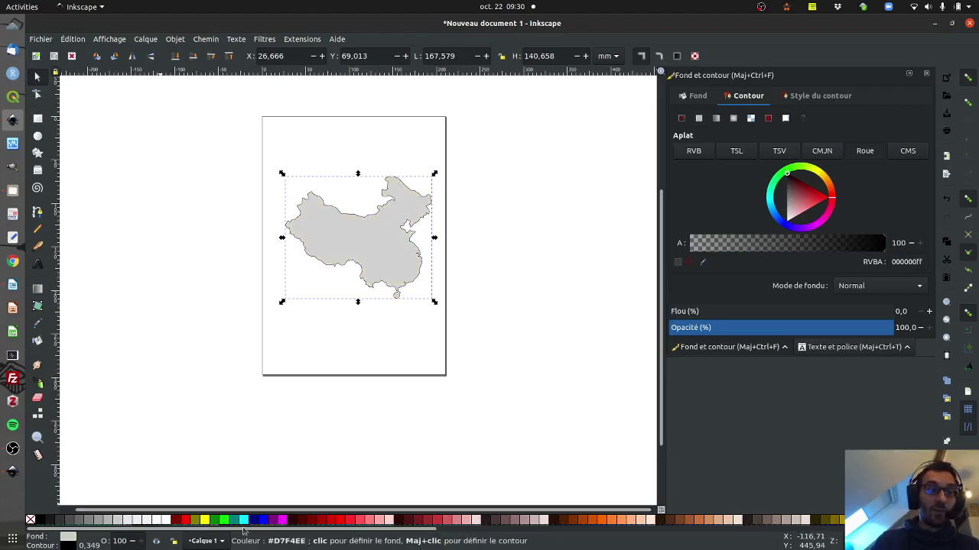
click(263, 520)
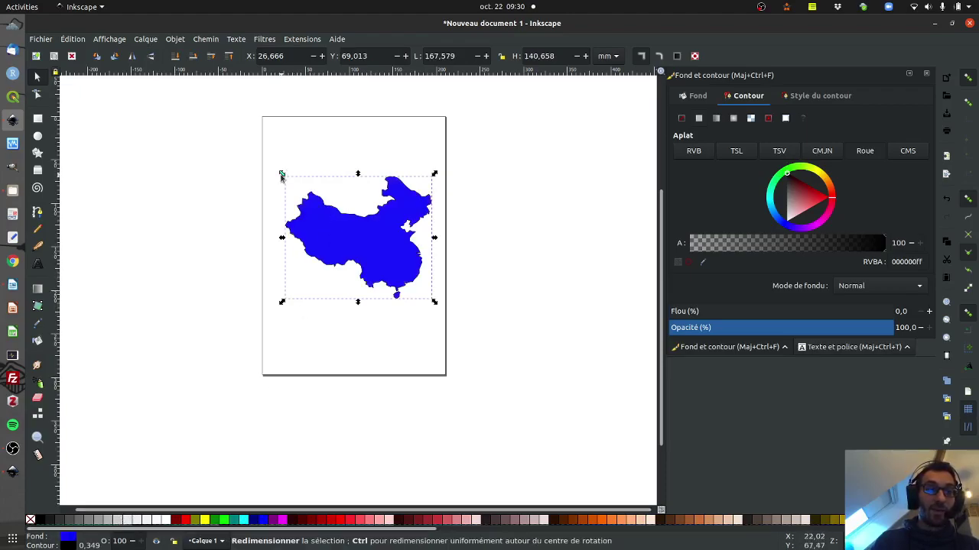
click(360, 216)
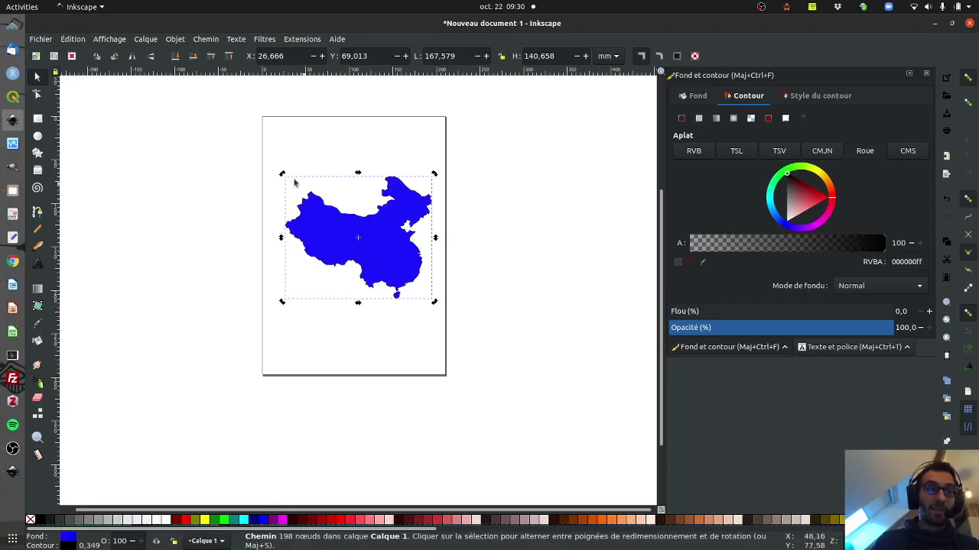
drag(283, 175, 321, 153)
click(317, 395)
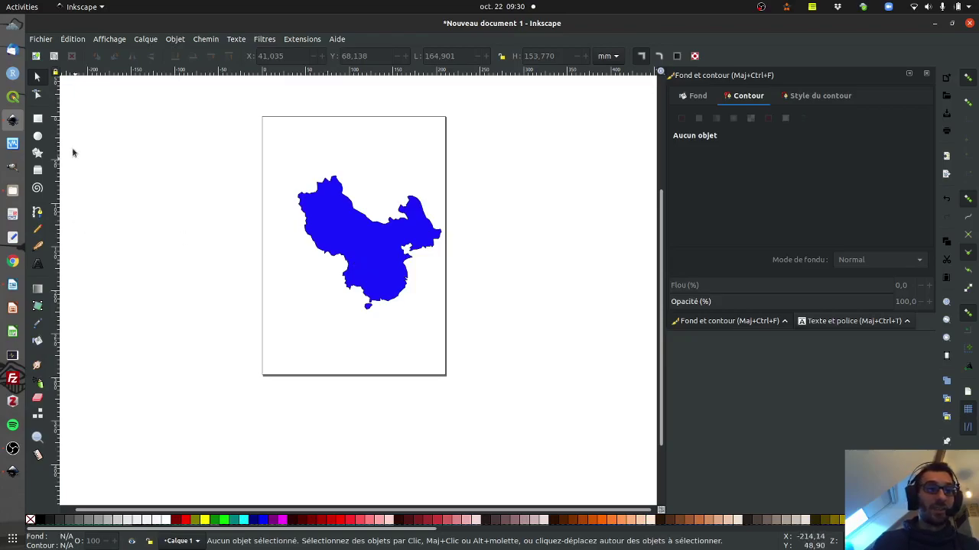
Step: Examine the path nodes along the China map's outline up close
click(37, 95)
click(327, 220)
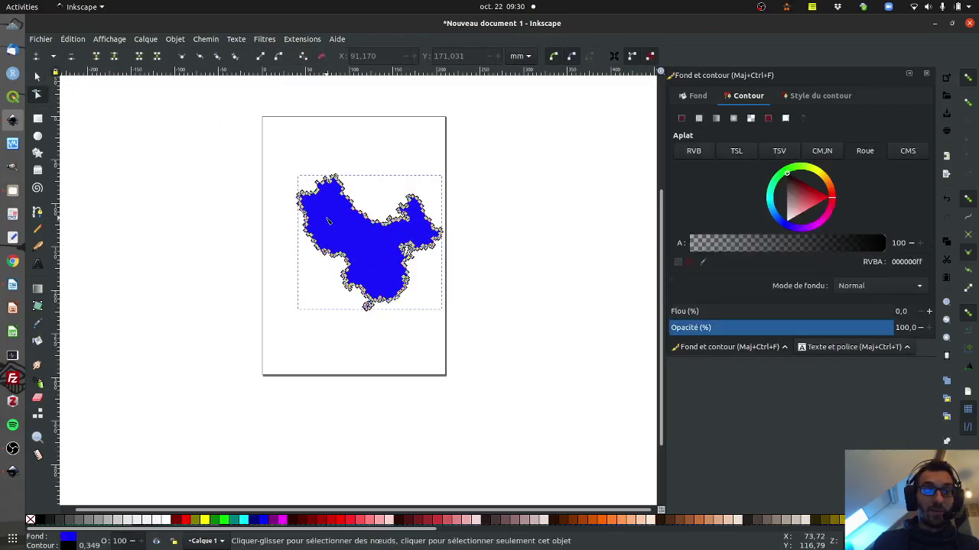
scroll(344, 214, up, 4)
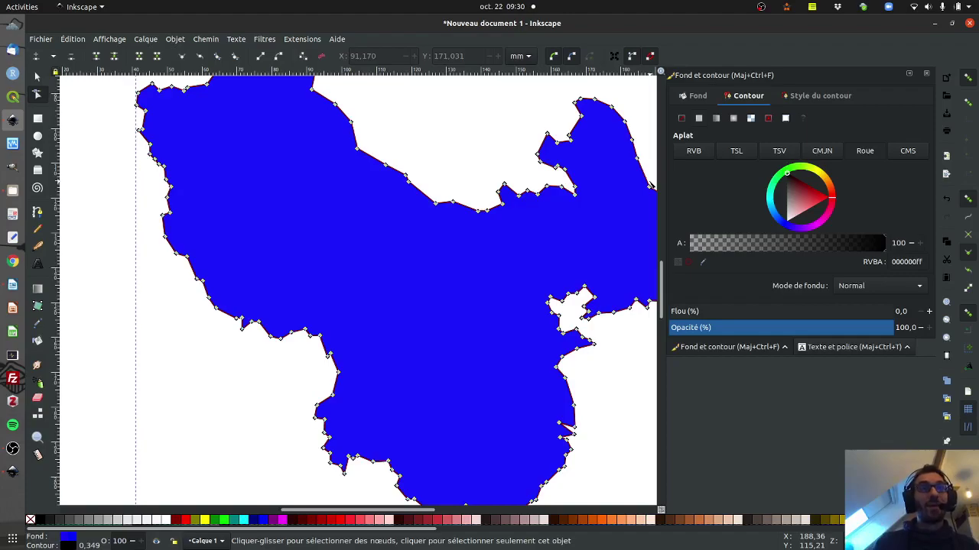
scroll(654, 229, down, 5)
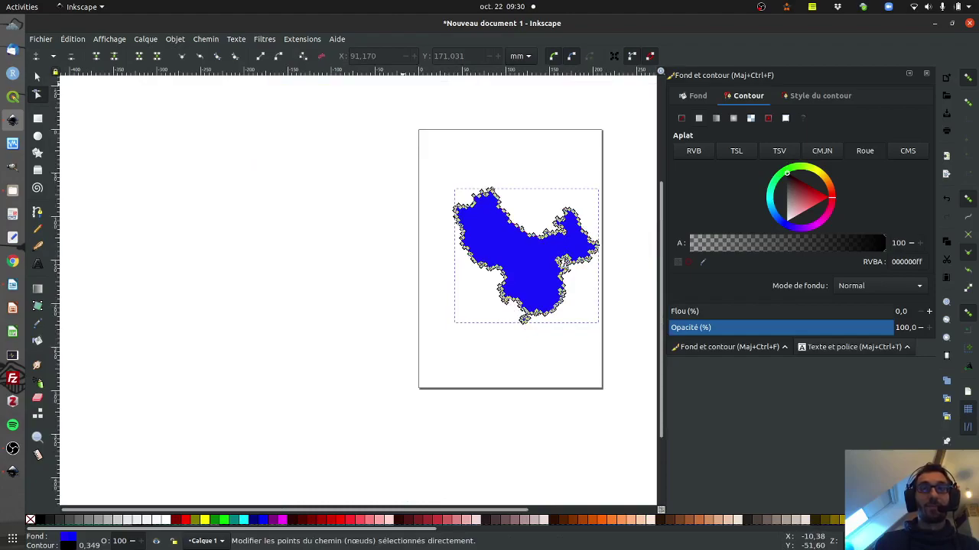
Step: Review the document properties, including page, guides, grids, snapping, metadata and licence settings, and close them
click(12, 119)
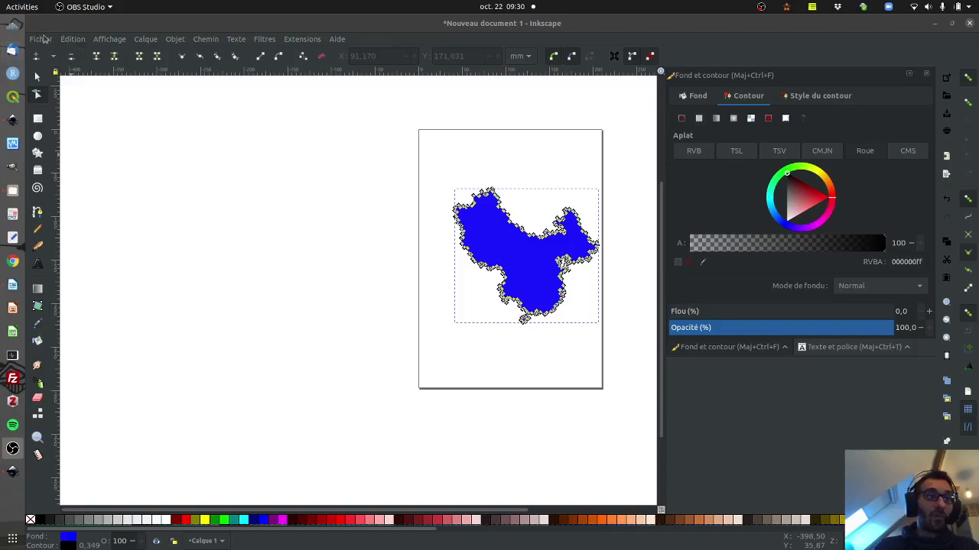
click(42, 39)
click(41, 39)
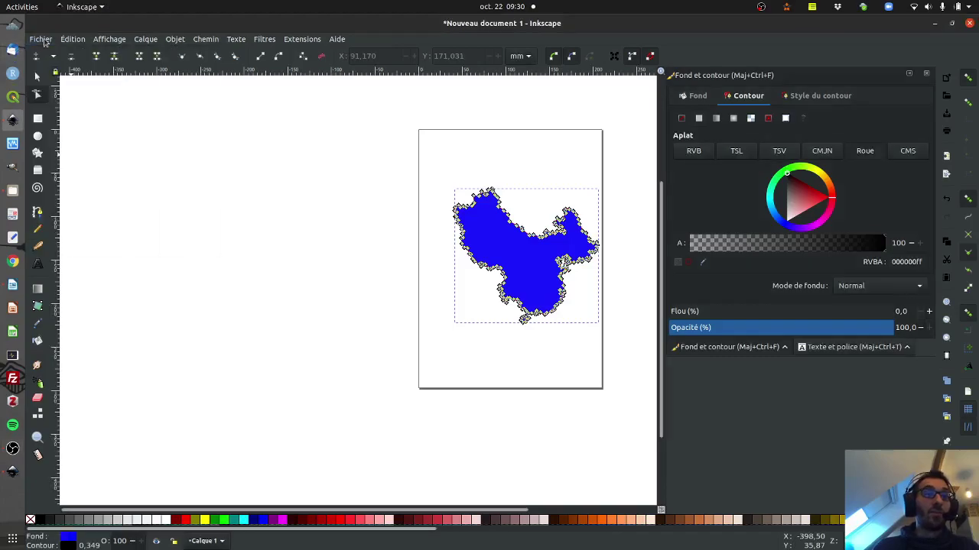
click(41, 39)
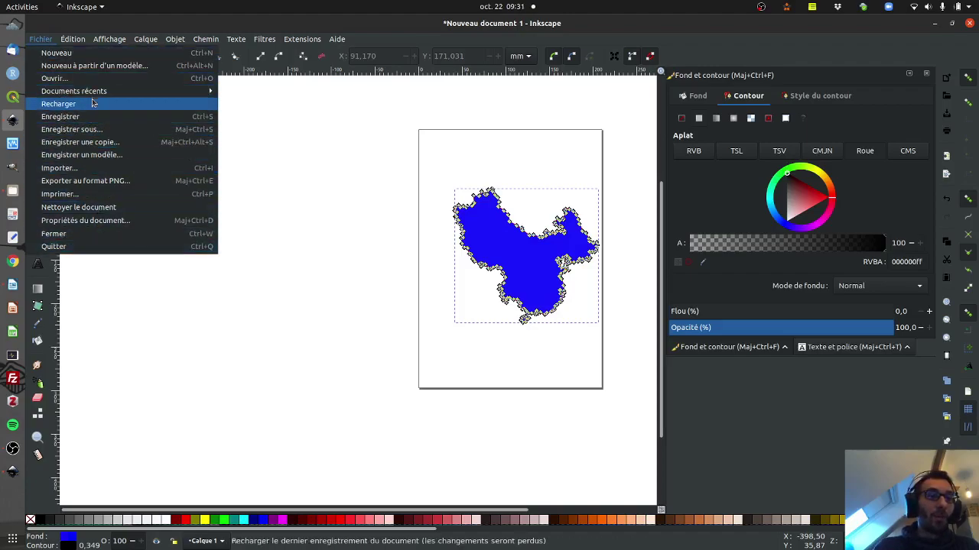
click(108, 221)
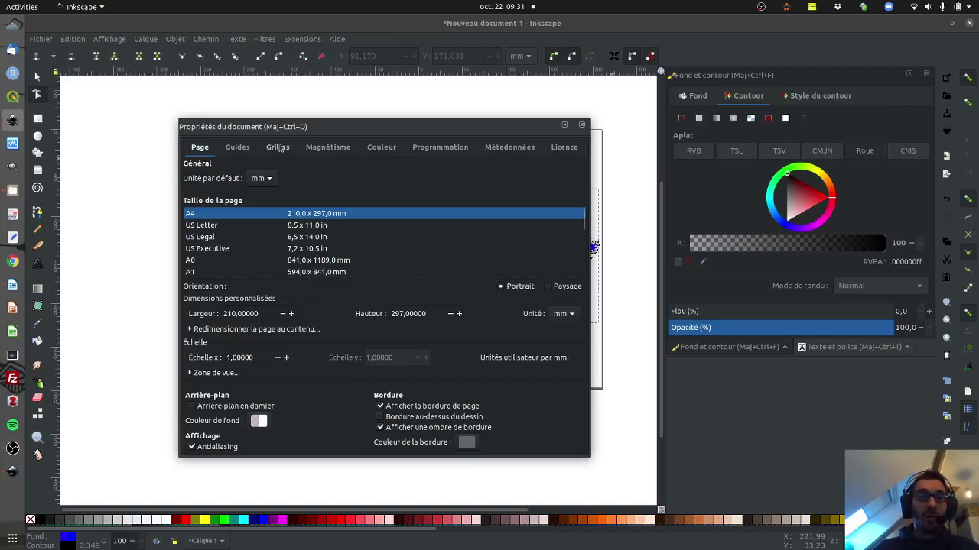
click(239, 148)
click(278, 147)
click(325, 150)
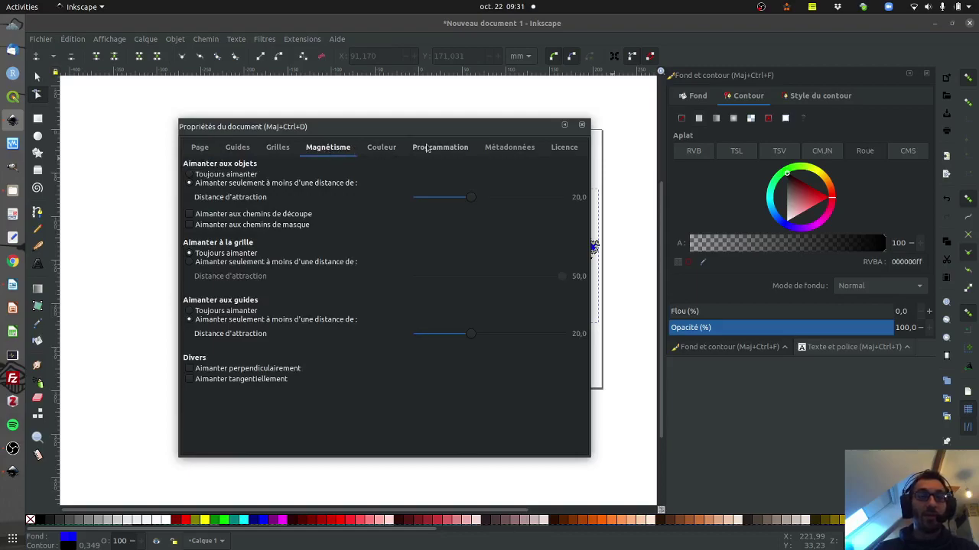
click(509, 147)
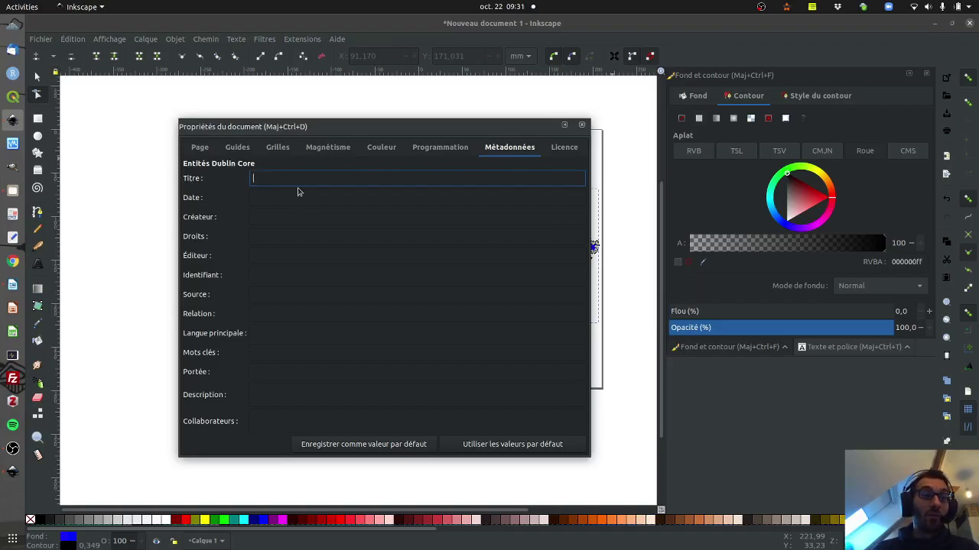
click(578, 152)
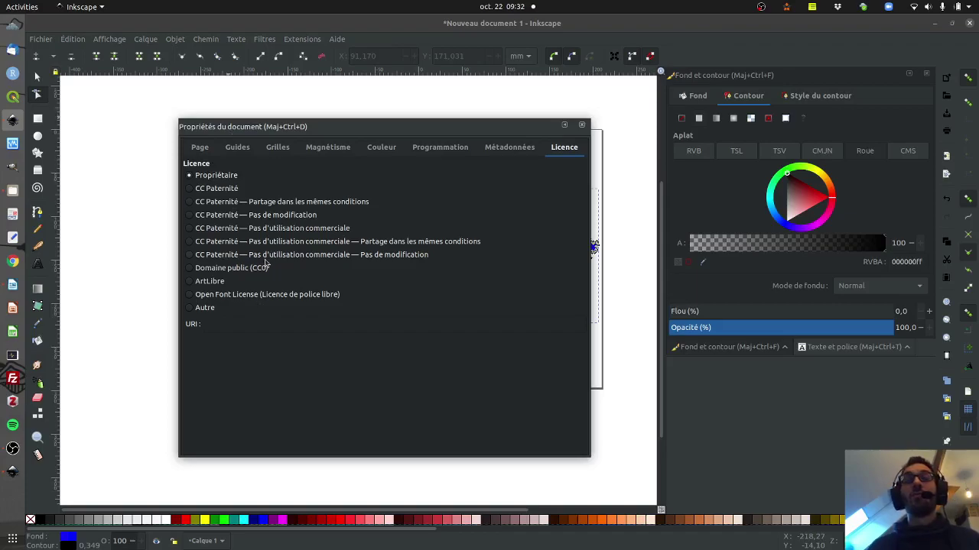
click(583, 126)
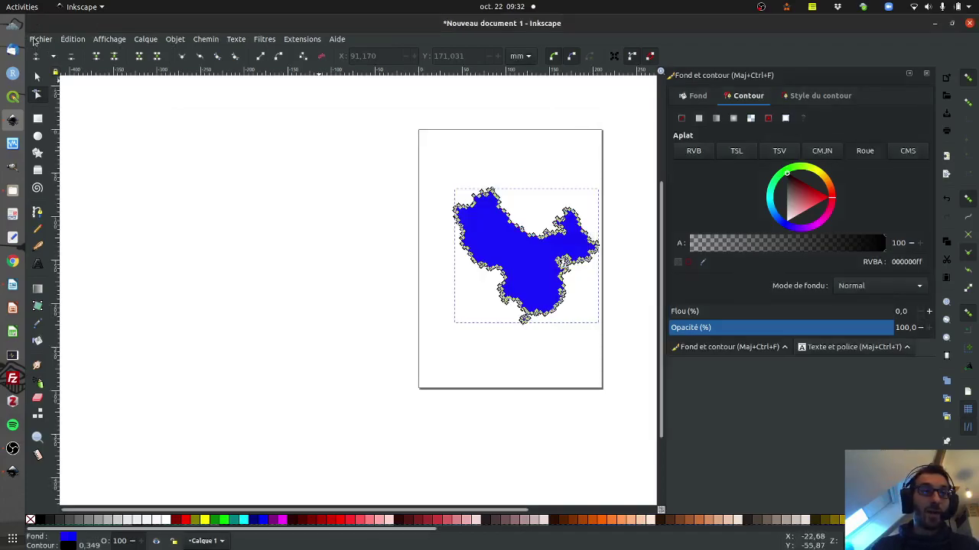
Step: Save the document to the Desktop as dessin.svg in Inkscape SVG format
click(35, 40)
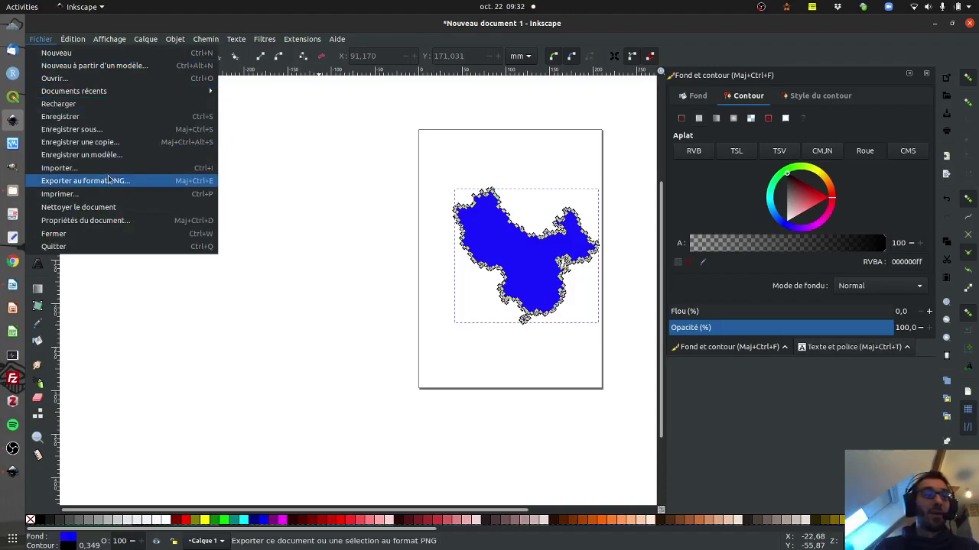
click(87, 129)
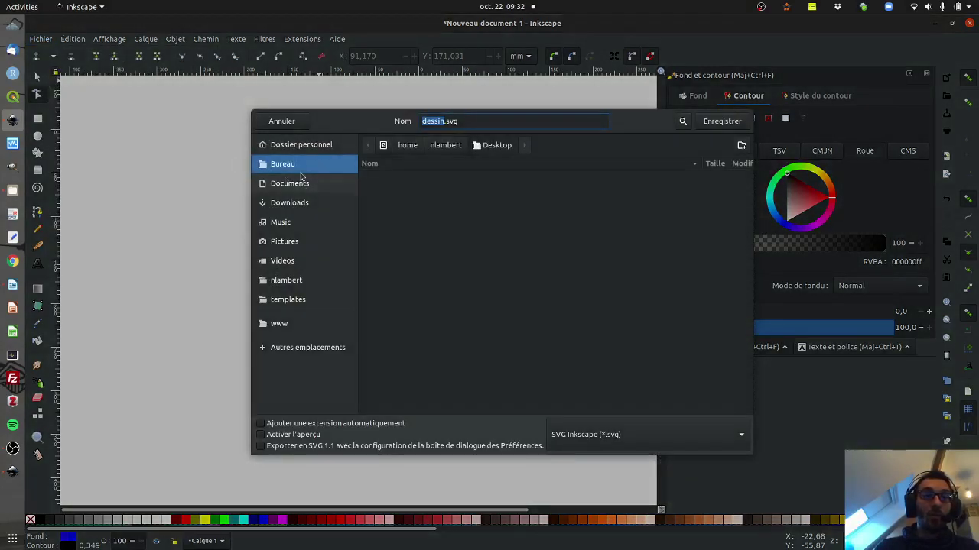
click(497, 121)
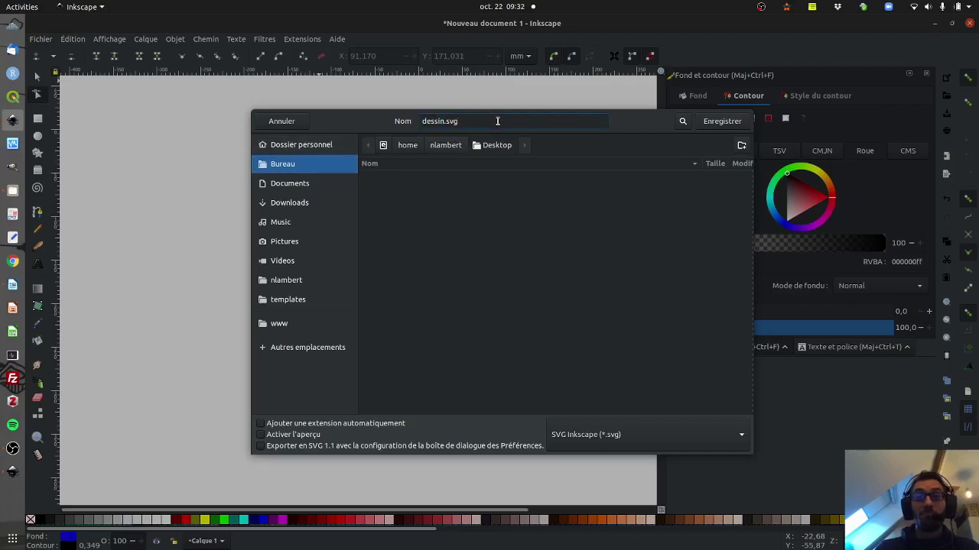
click(726, 121)
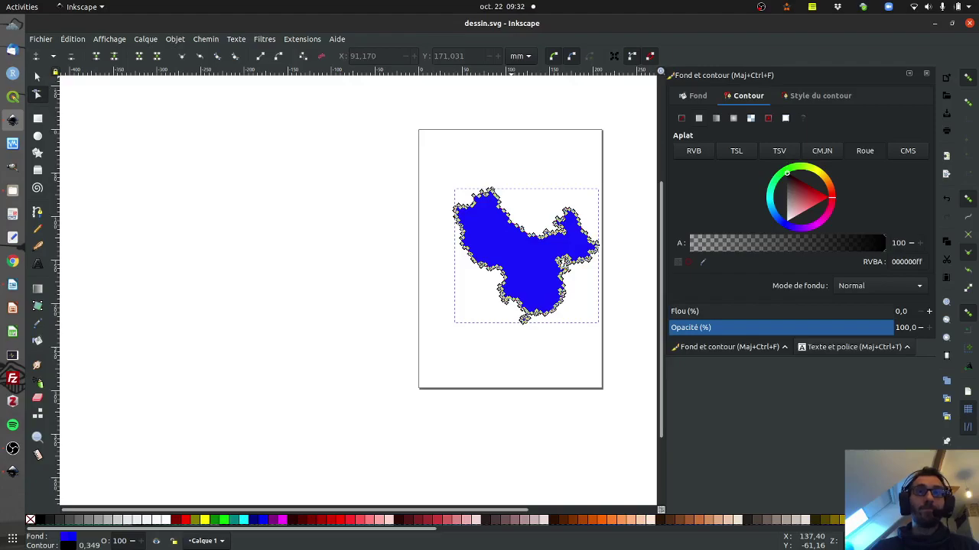
key(alt+Tab)
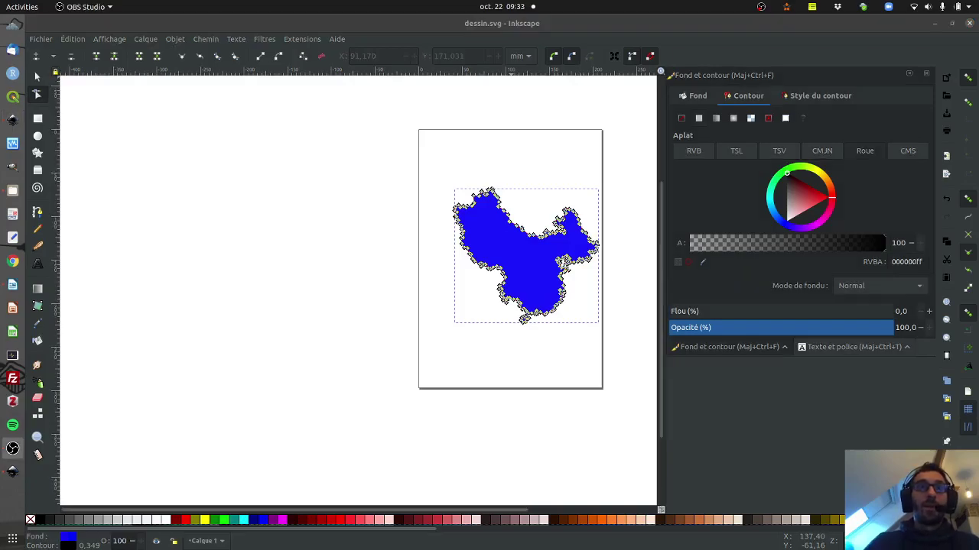